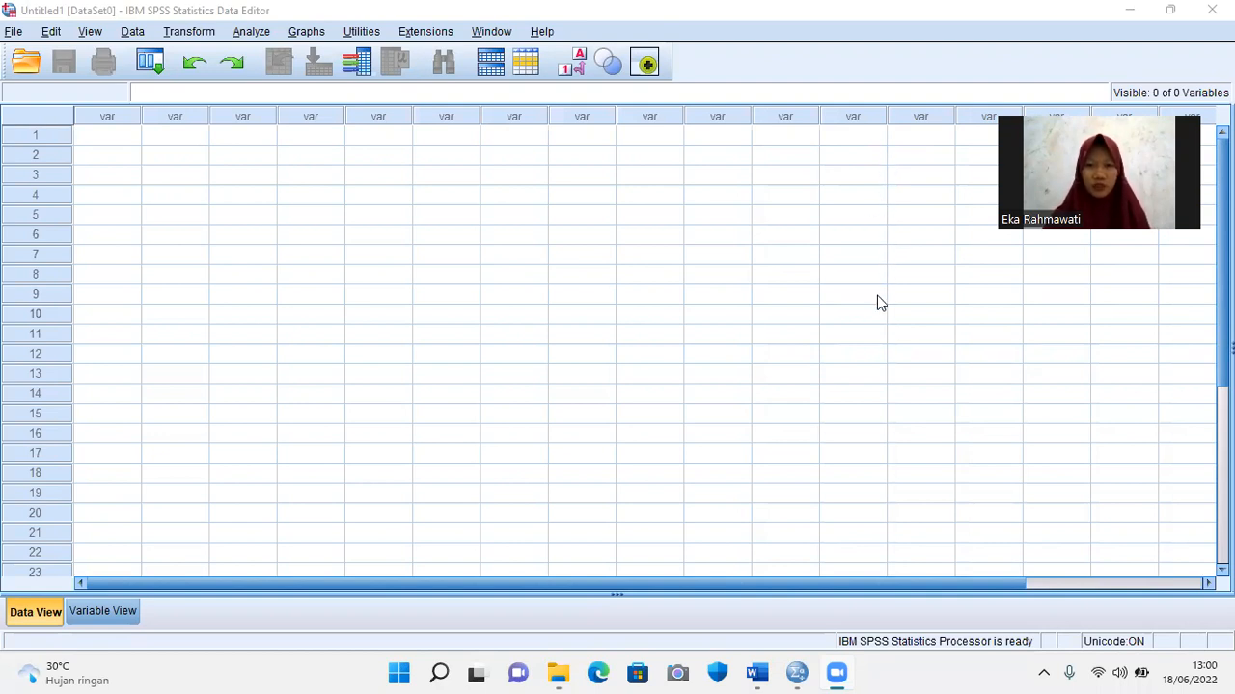
# - Switch to Word to read the UJI ANOVA case and its score table, and return to SPSS
pyautogui.click(760, 673)
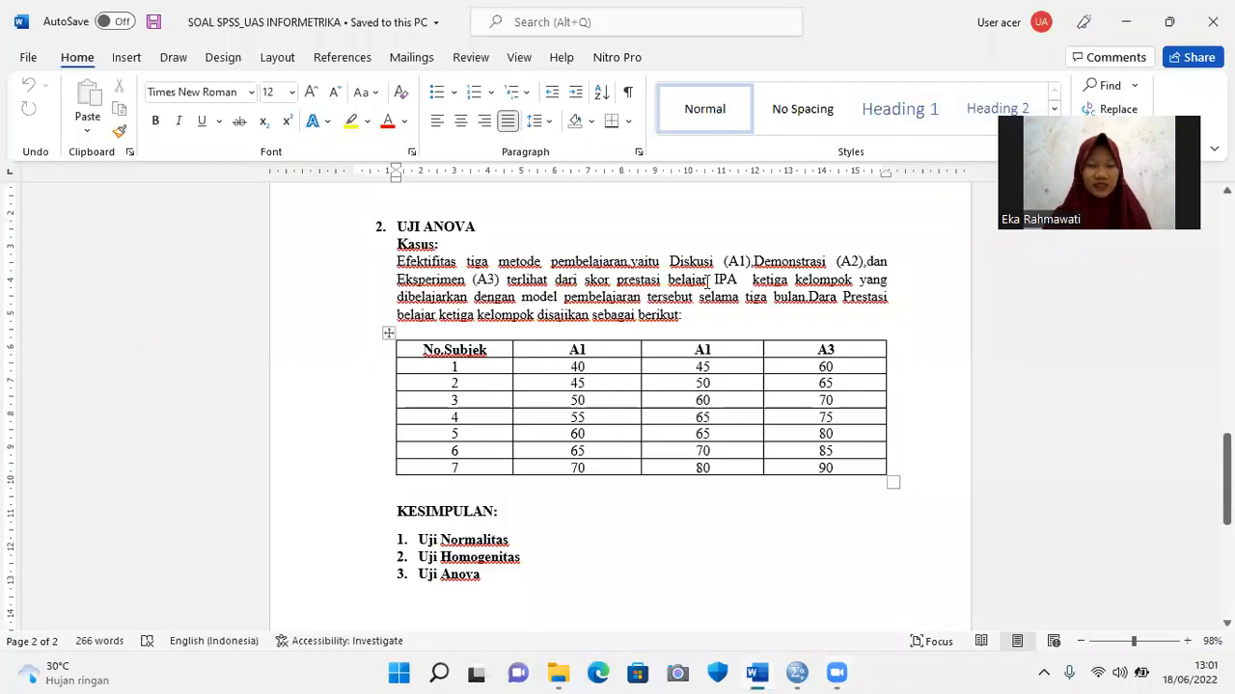
pyautogui.scroll(-1, 567, 255)
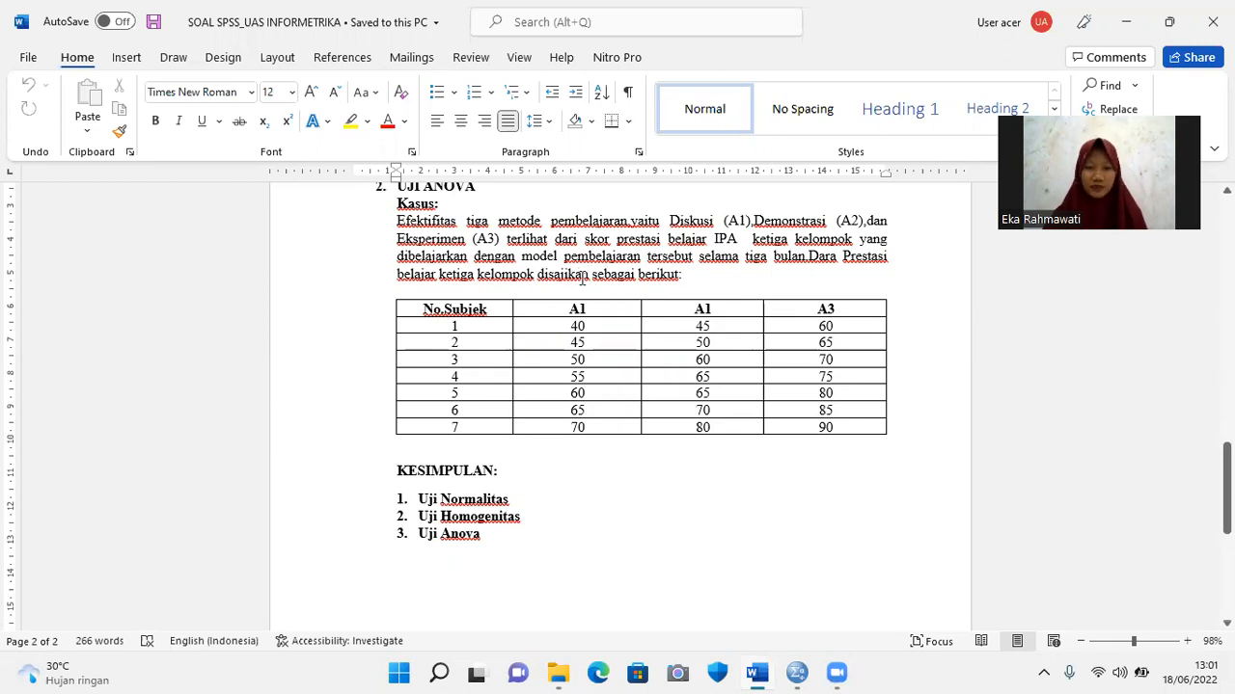
pyautogui.click(796, 672)
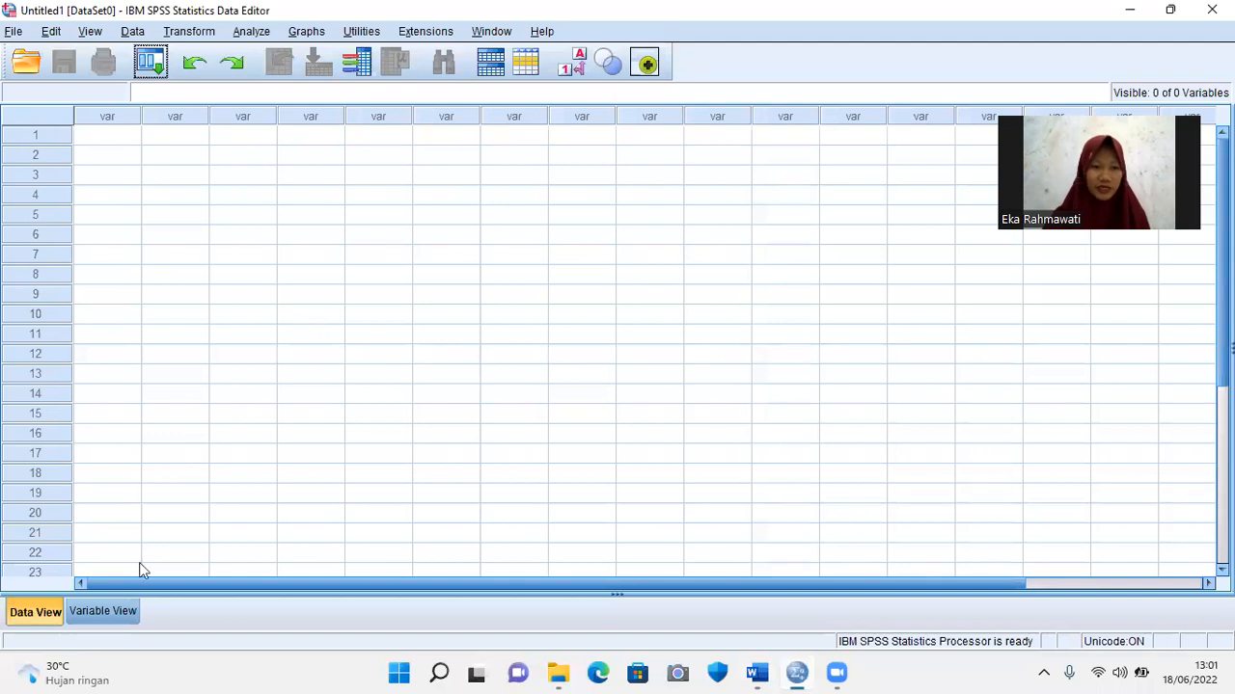
# - Define the first variable in the variable list with the name Prestasi_Belajar
pyautogui.click(97, 616)
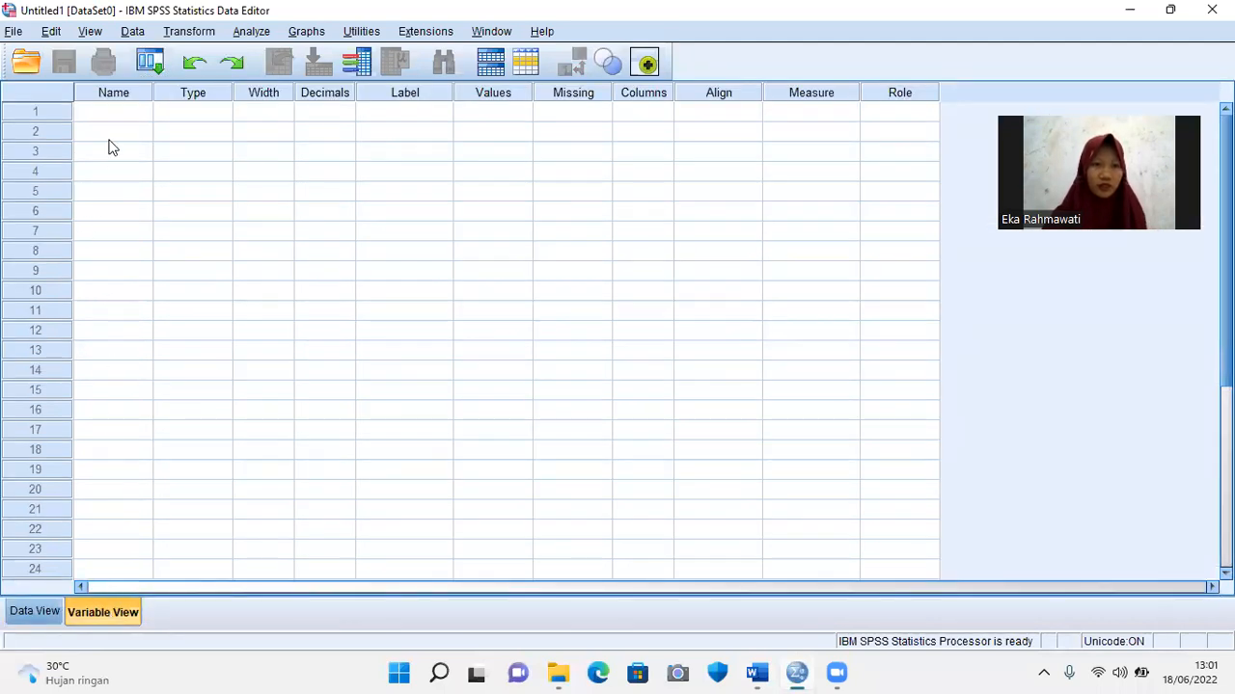
pyautogui.click(120, 112)
pyautogui.write('P')
pyautogui.press('capslock')
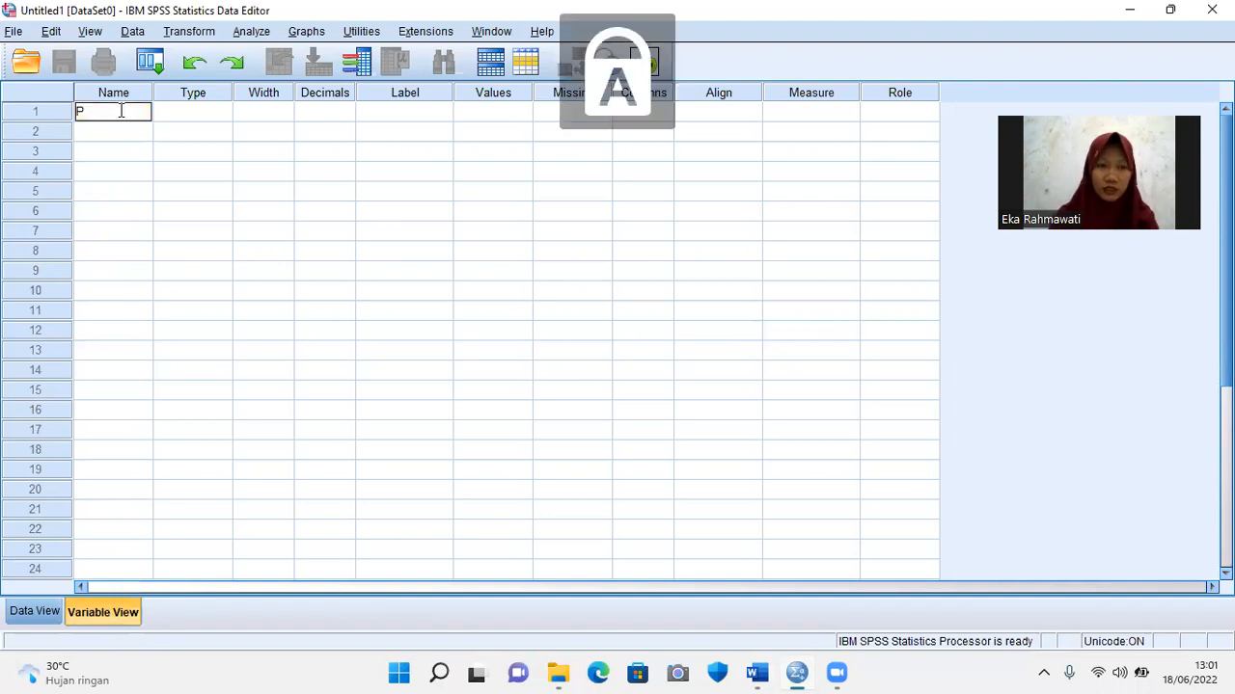
pyautogui.write('restas')
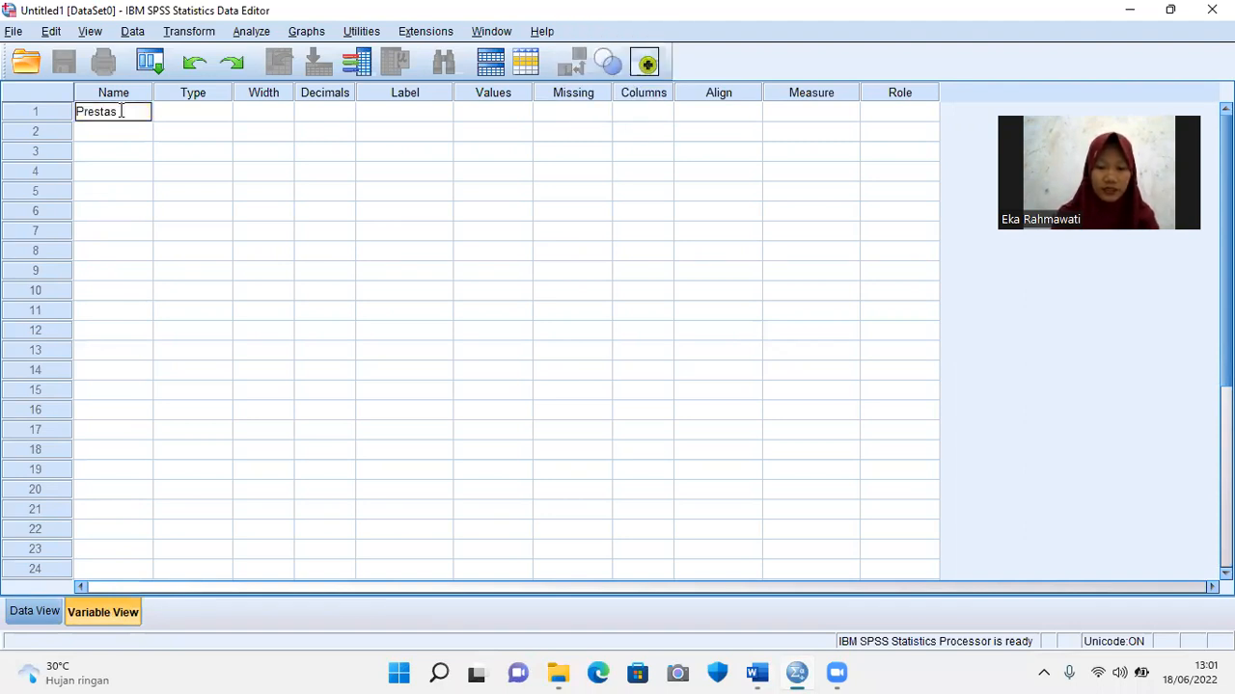
pyautogui.write('i_B')
pyautogui.press('capslock')
pyautogui.write('elajar')
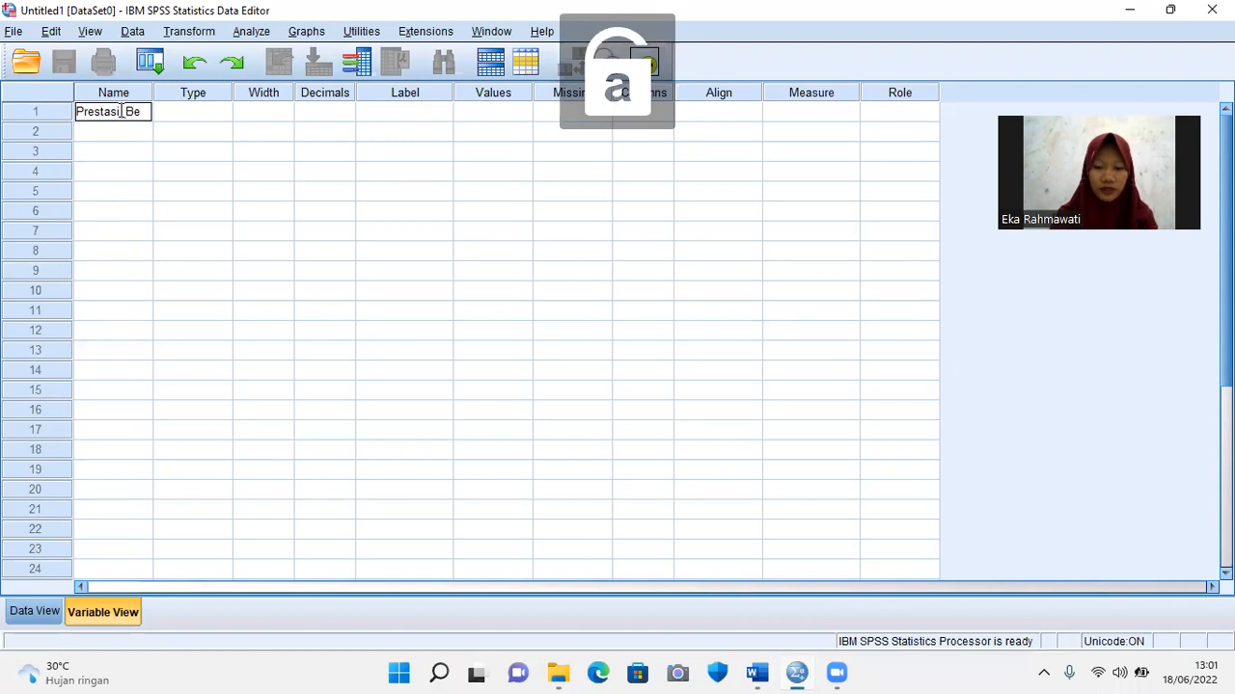
# - Define the second variable with the name Metode_Pembelajaran
pyautogui.click(94, 130)
pyautogui.press('capslock')
pyautogui.write('M')
pyautogui.press('capslock')
pyautogui.write('etode_')
pyautogui.press('capslock')
pyautogui.write('P')
pyautogui.press('capslock')
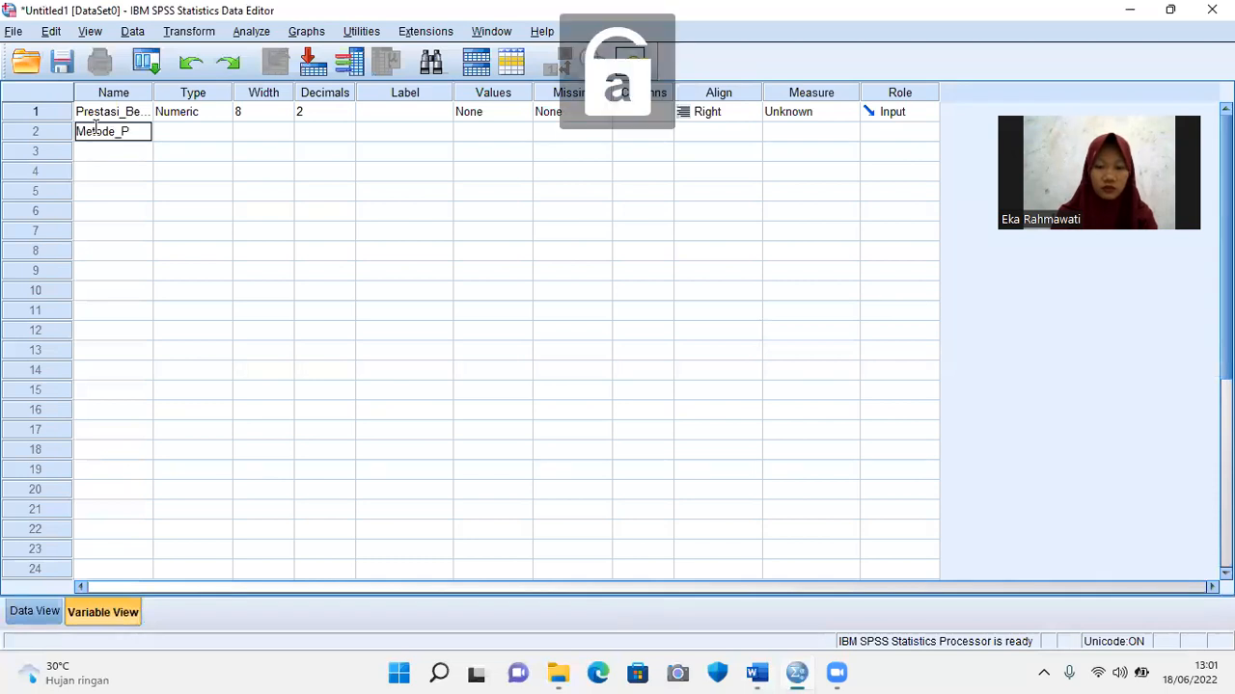
pyautogui.write('embelajaran')
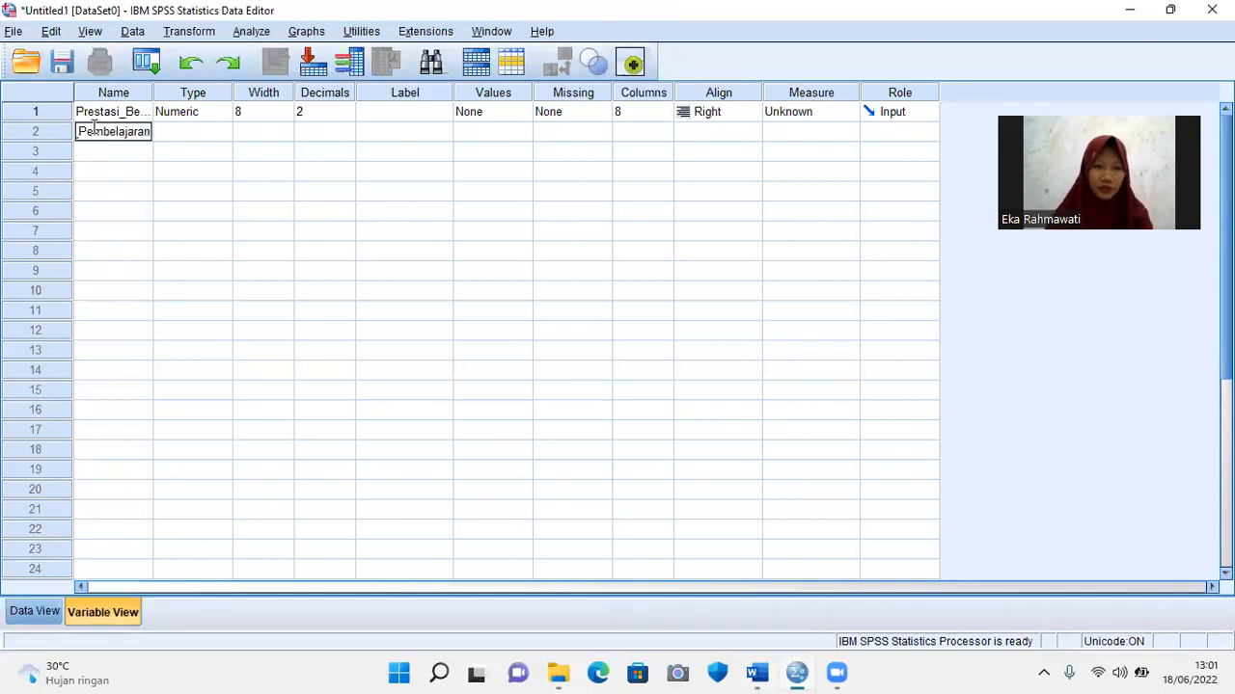
pyautogui.click(259, 234)
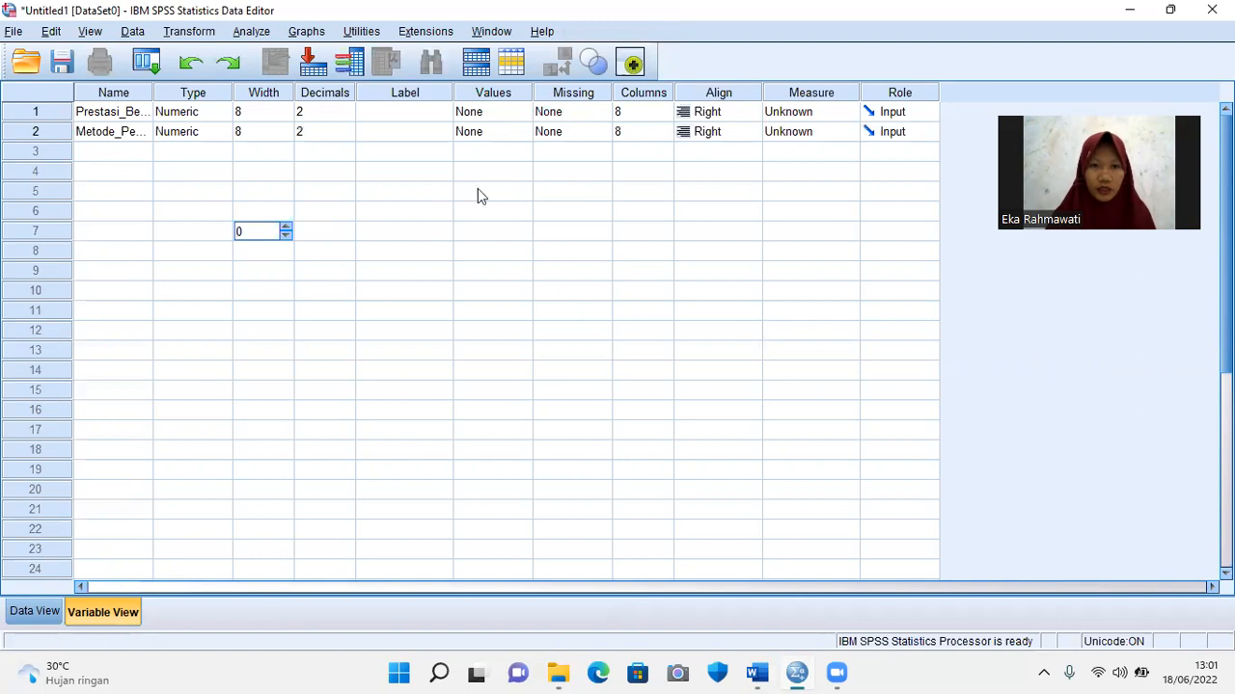
# - Set the measurement level of Prestasi_Belajar to Scale and of Metode_Pembelajaran to Nominal
pyautogui.click(806, 112)
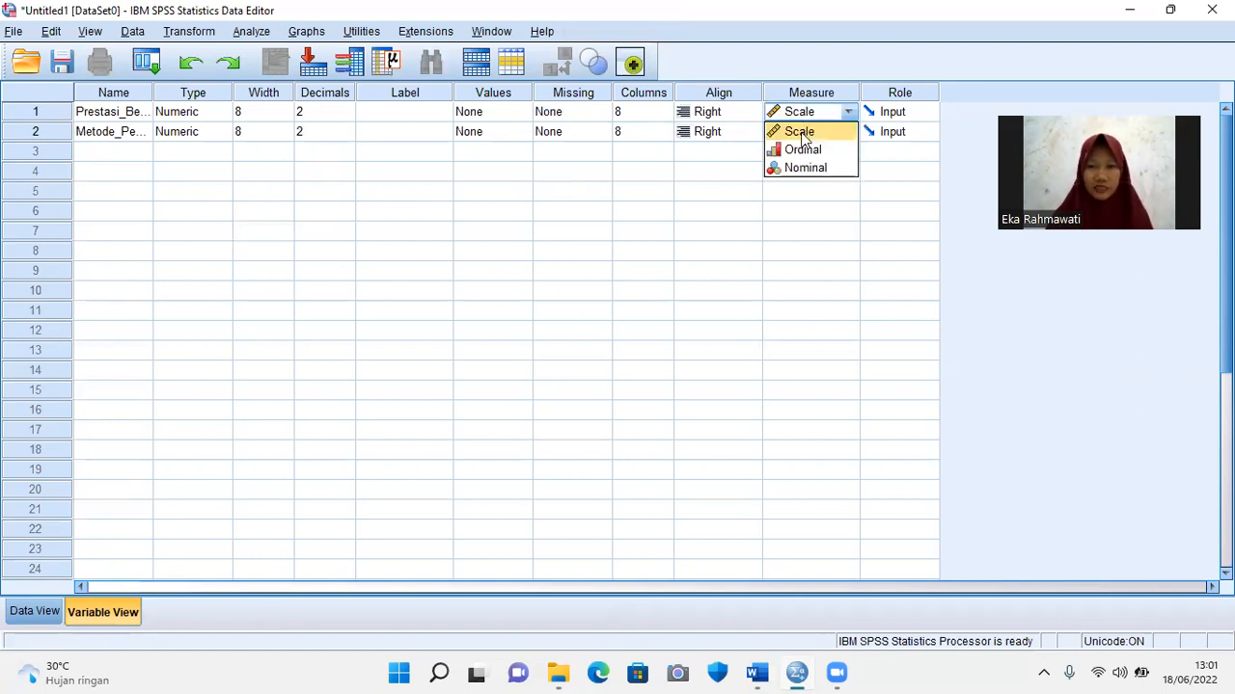
pyautogui.click(801, 133)
pyautogui.click(801, 136)
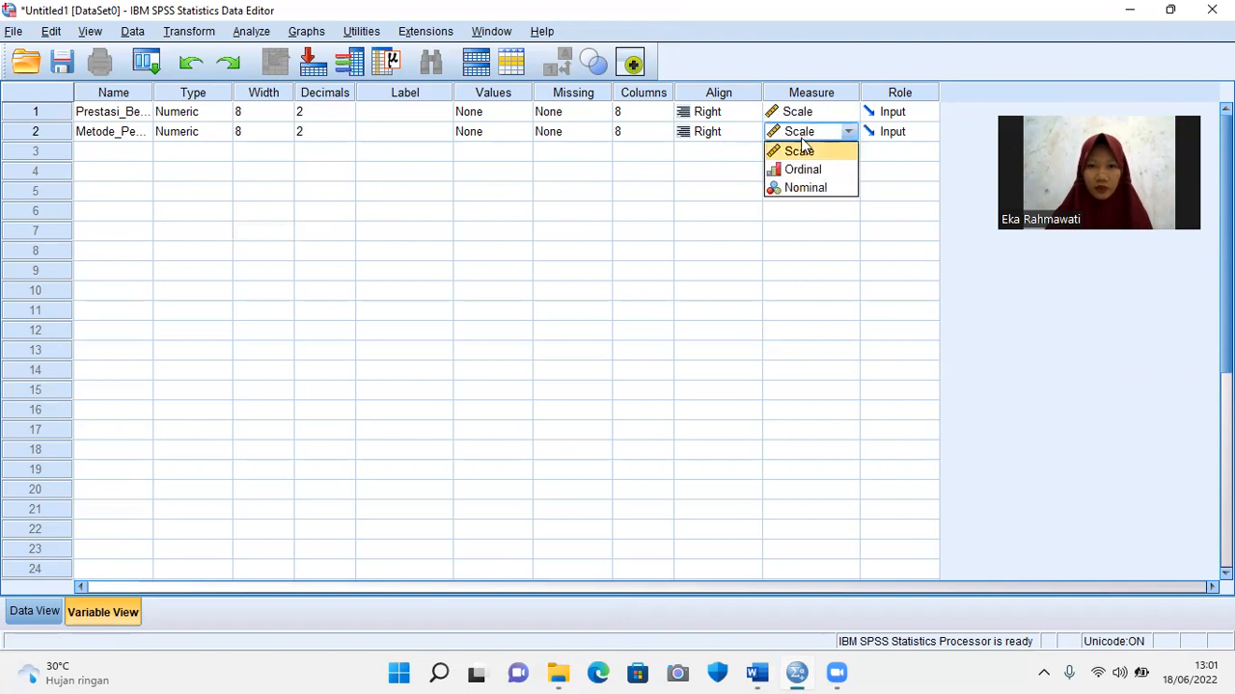
pyautogui.click(810, 189)
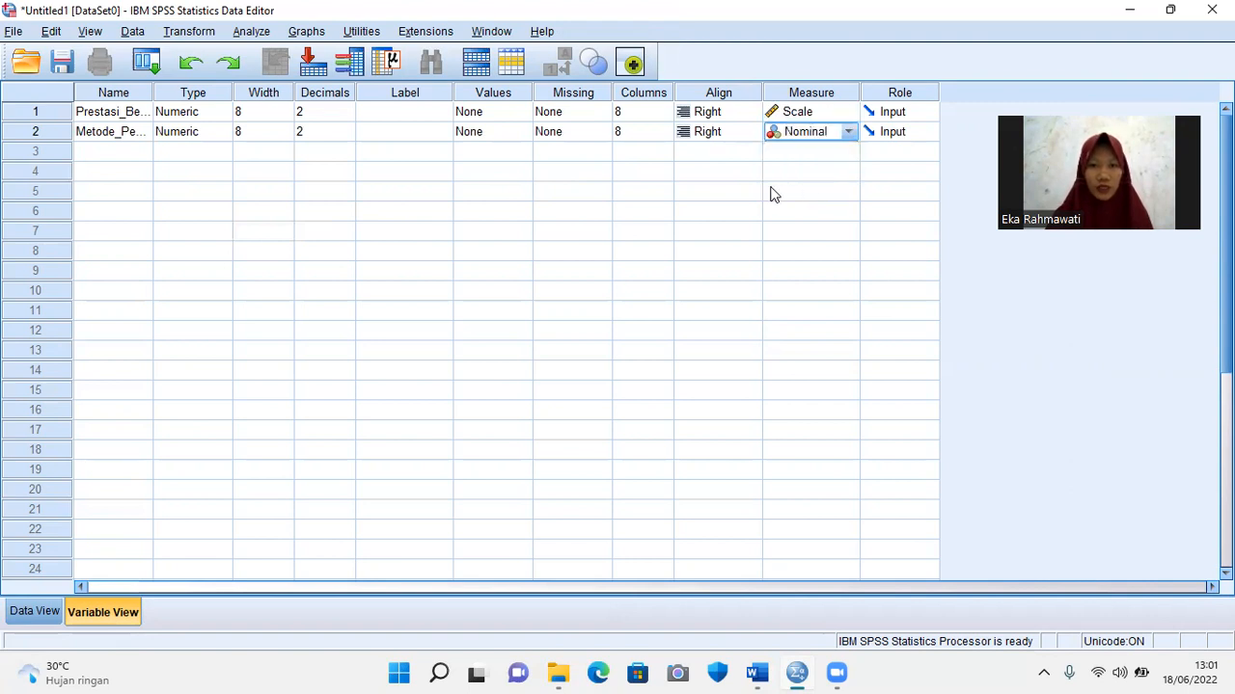
# - Open the value labels of Metode_Pembelajaran and add the label Diskusi for value 1
pyautogui.doubleClick(515, 135)
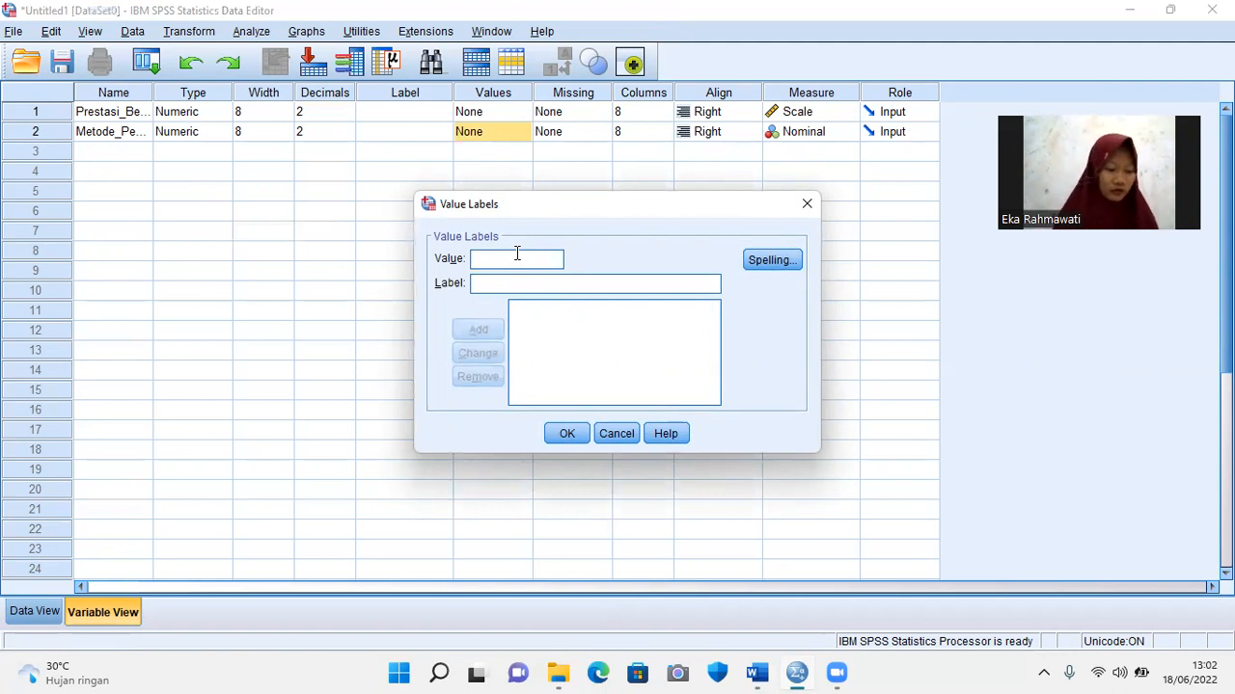
pyautogui.write('1')
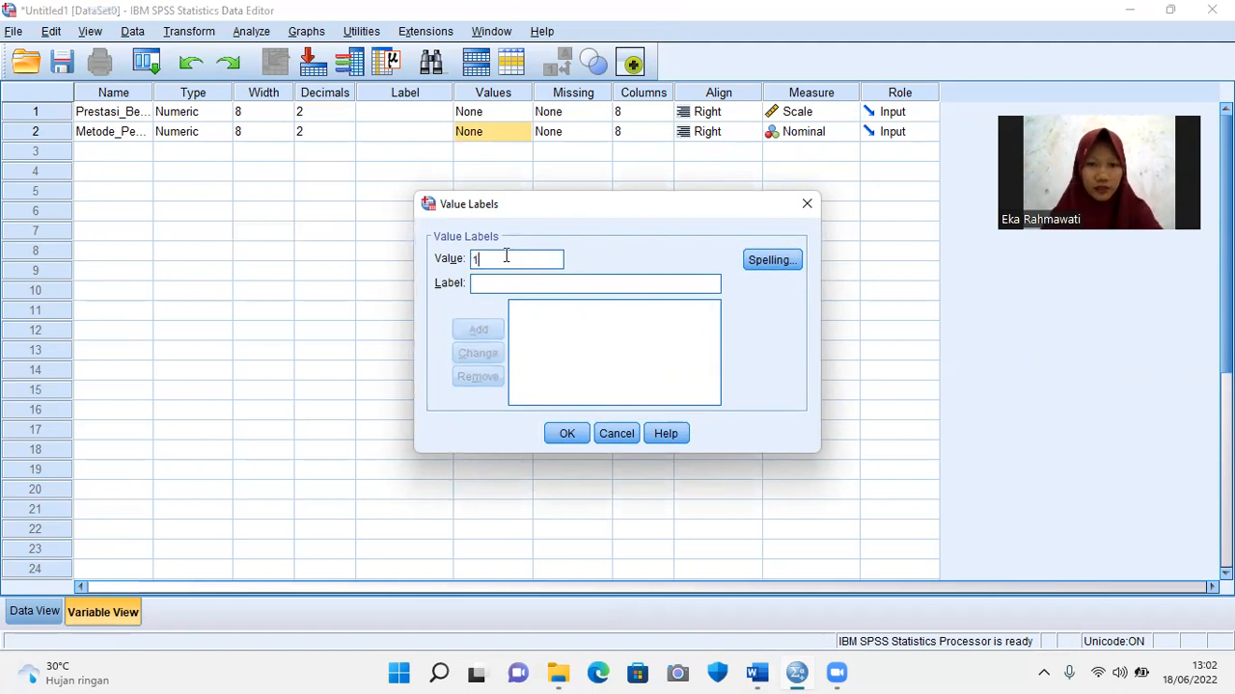
pyautogui.click(509, 287)
pyautogui.press('capslock')
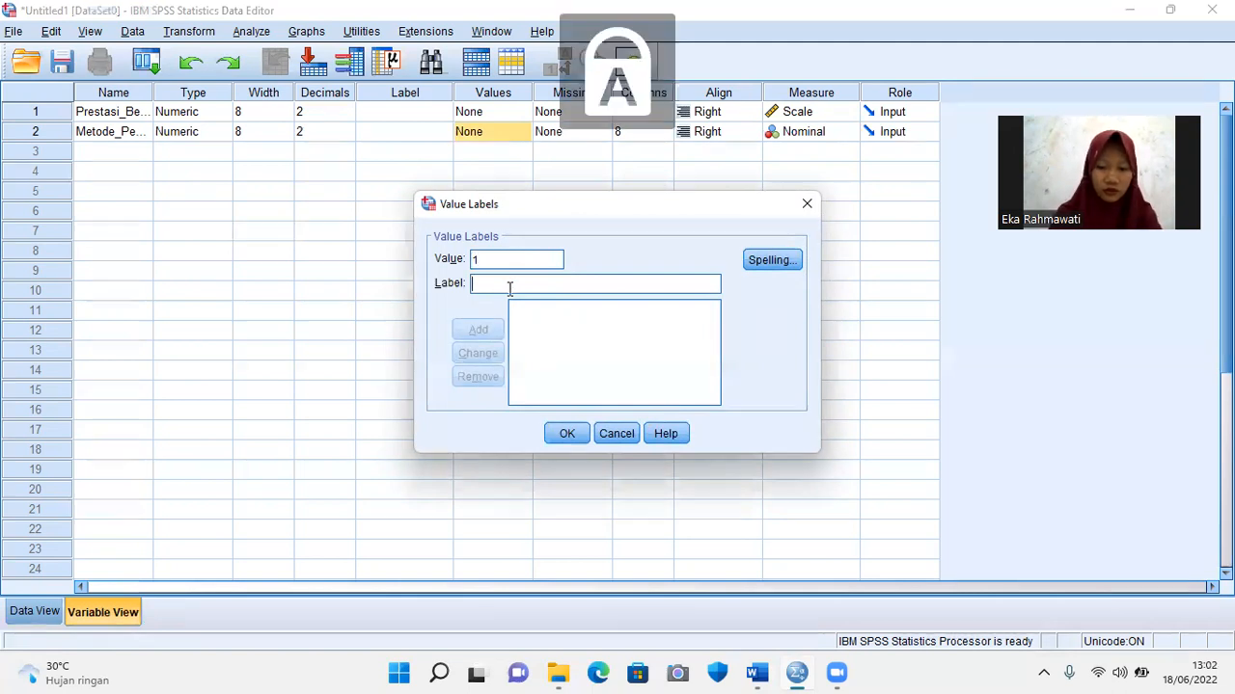
pyautogui.write('D')
pyautogui.press('capslock')
pyautogui.write('iskusi')
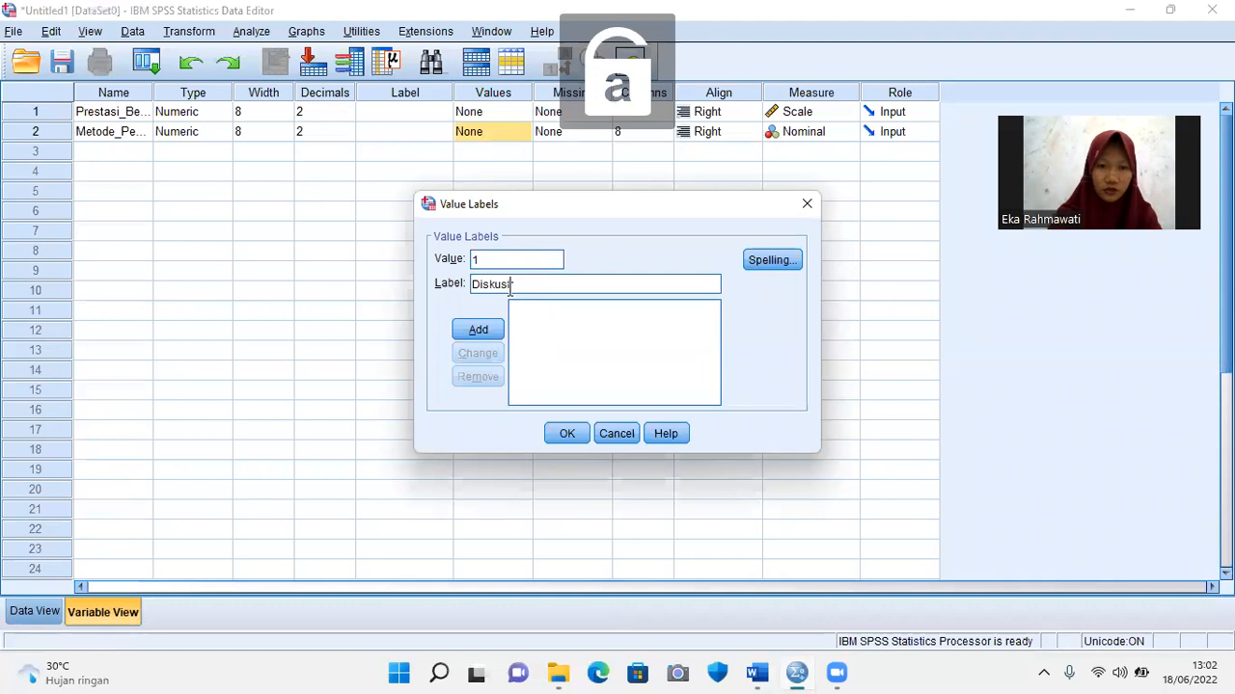
pyautogui.click(478, 330)
# - Add the value label Demonstrasi for value 2 of Metode_Pembelajaran
pyautogui.click(505, 259)
pyautogui.write('2')
pyautogui.click(509, 286)
pyautogui.press('capslock')
pyautogui.write('D')
pyautogui.press('capslock')
pyautogui.write('emonstras')
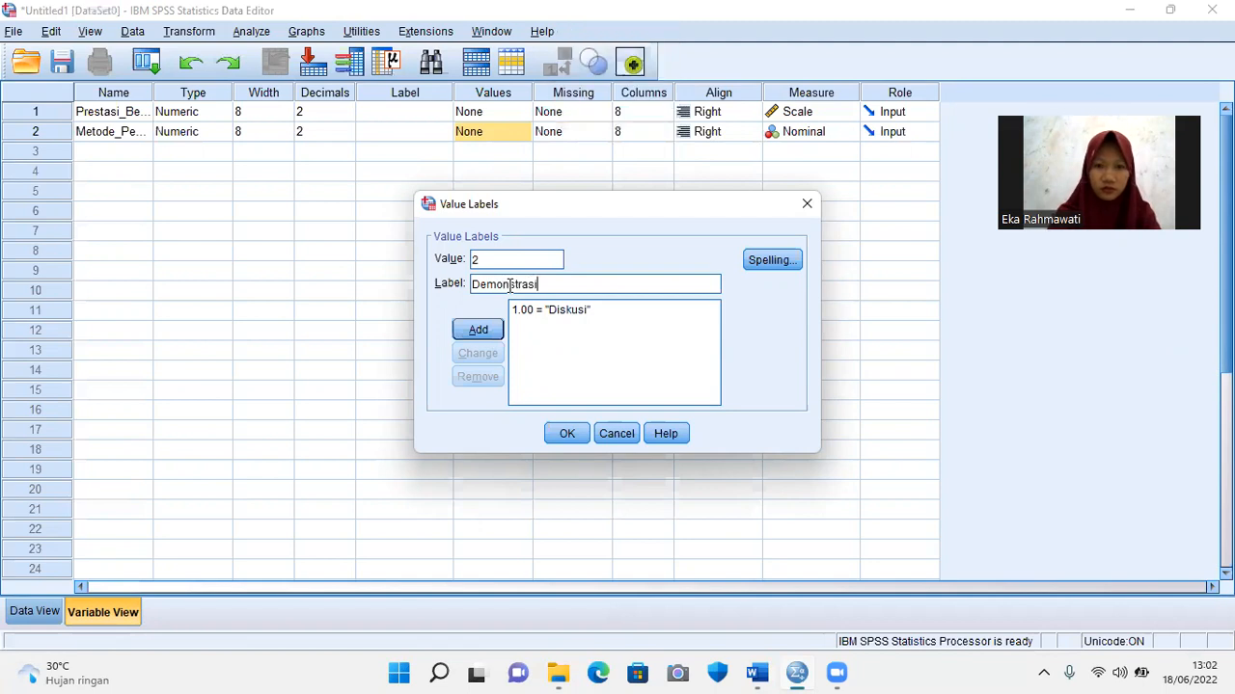
pyautogui.click(477, 330)
# - Add the value label Eksperimen for value 3 and apply the value labels to Metode_Pembelajaran
pyautogui.write('3')
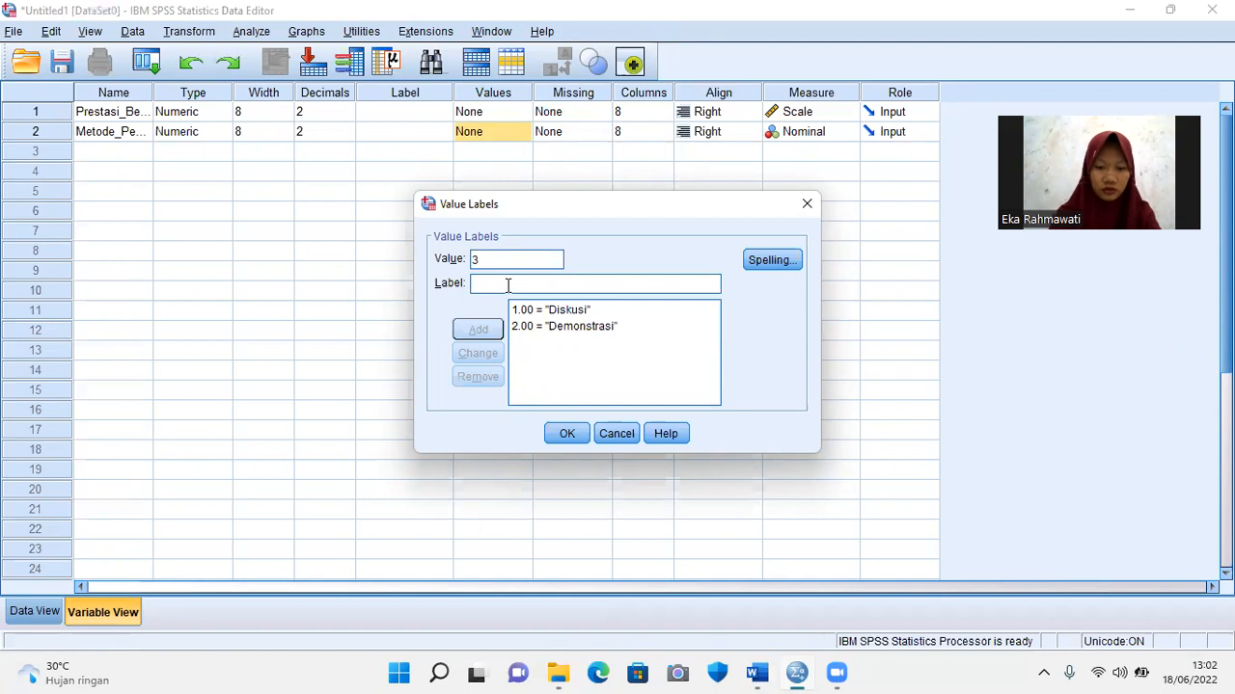
pyautogui.write('E')
pyautogui.press('capslock')
pyautogui.write('ksperimen')
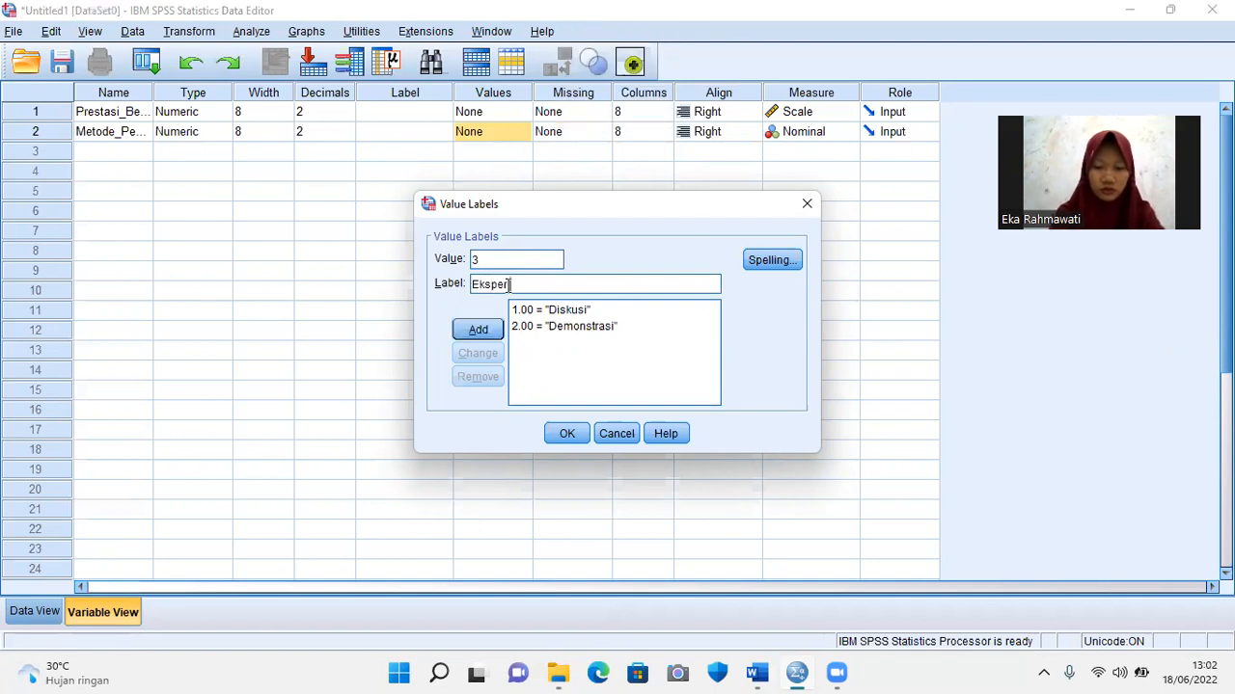
pyautogui.click(490, 330)
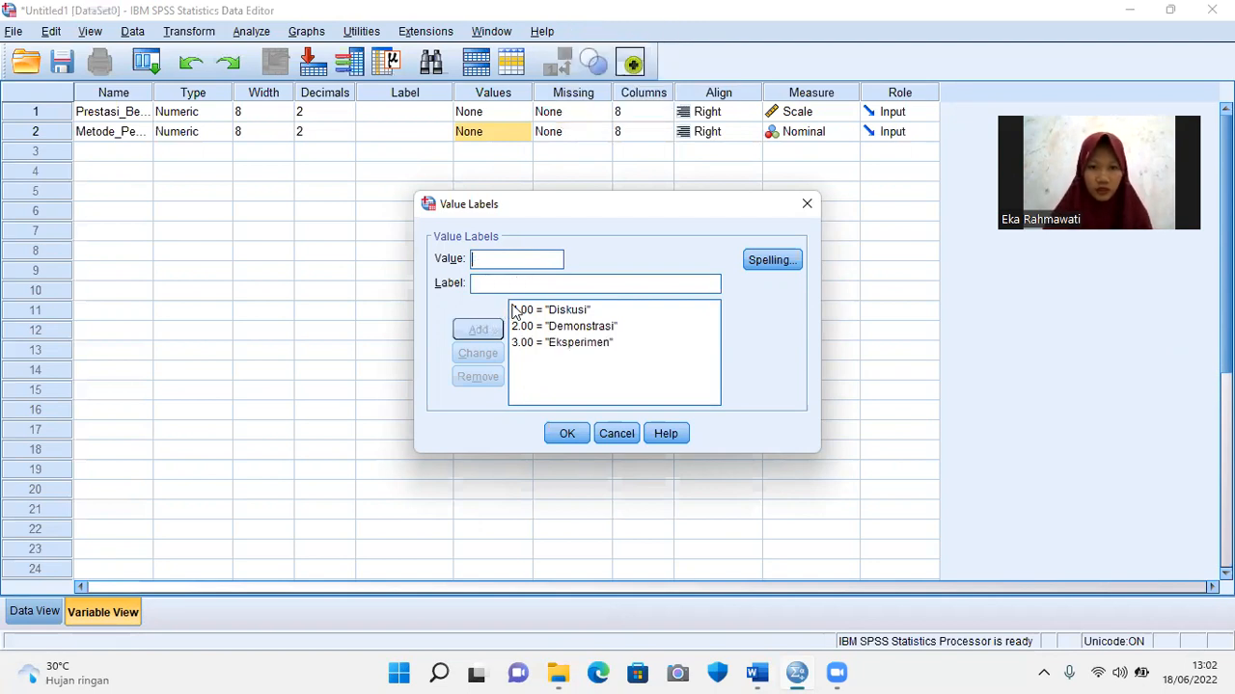
pyautogui.click(567, 435)
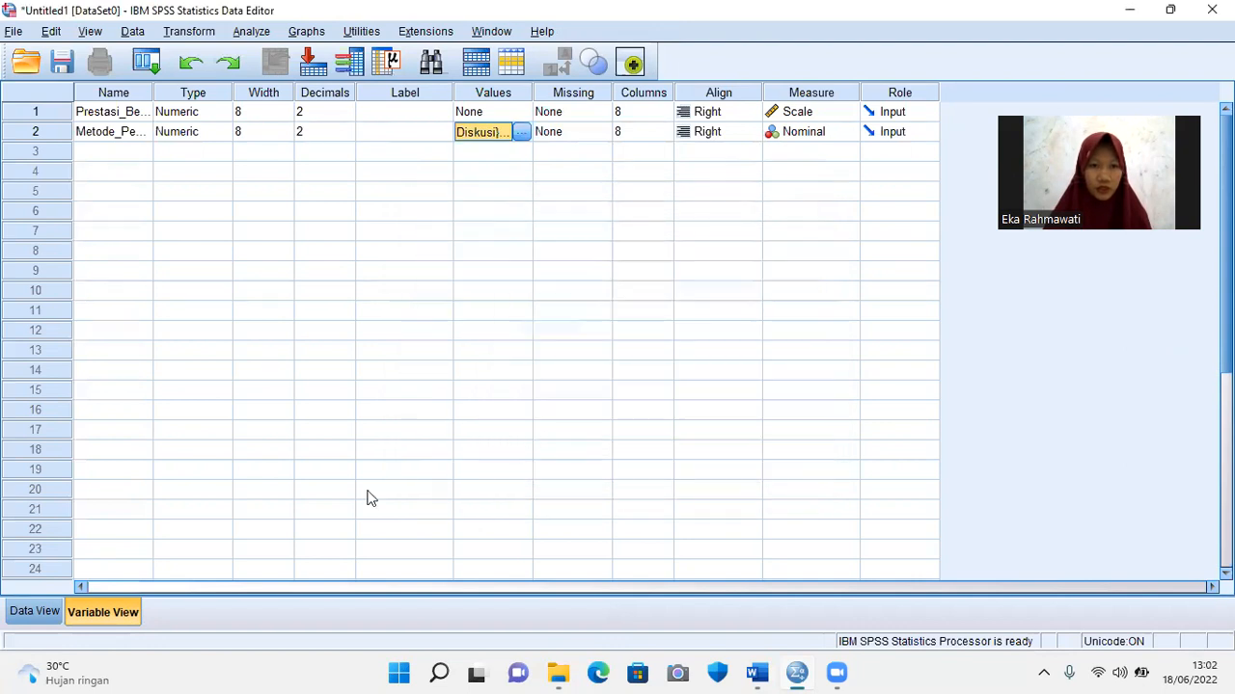
# - Set the decimals of both Prestasi_Belajar and Metode_Pembelajaran to 0
pyautogui.click(316, 113)
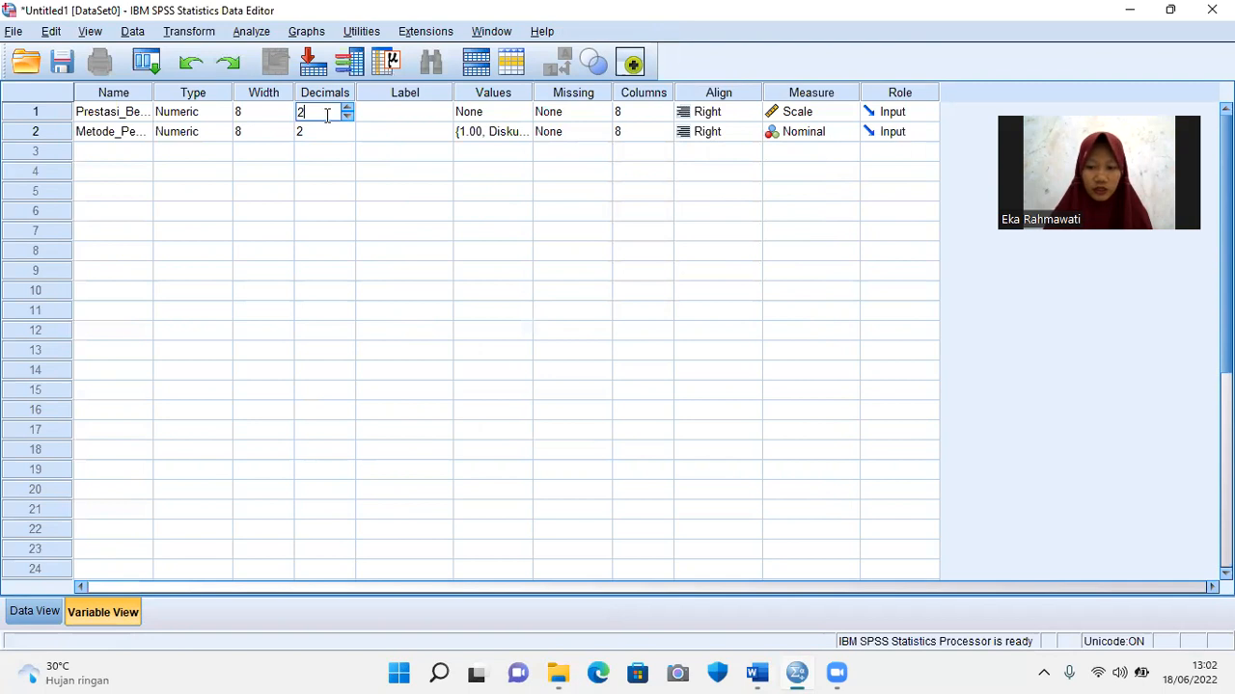
pyautogui.click(330, 133)
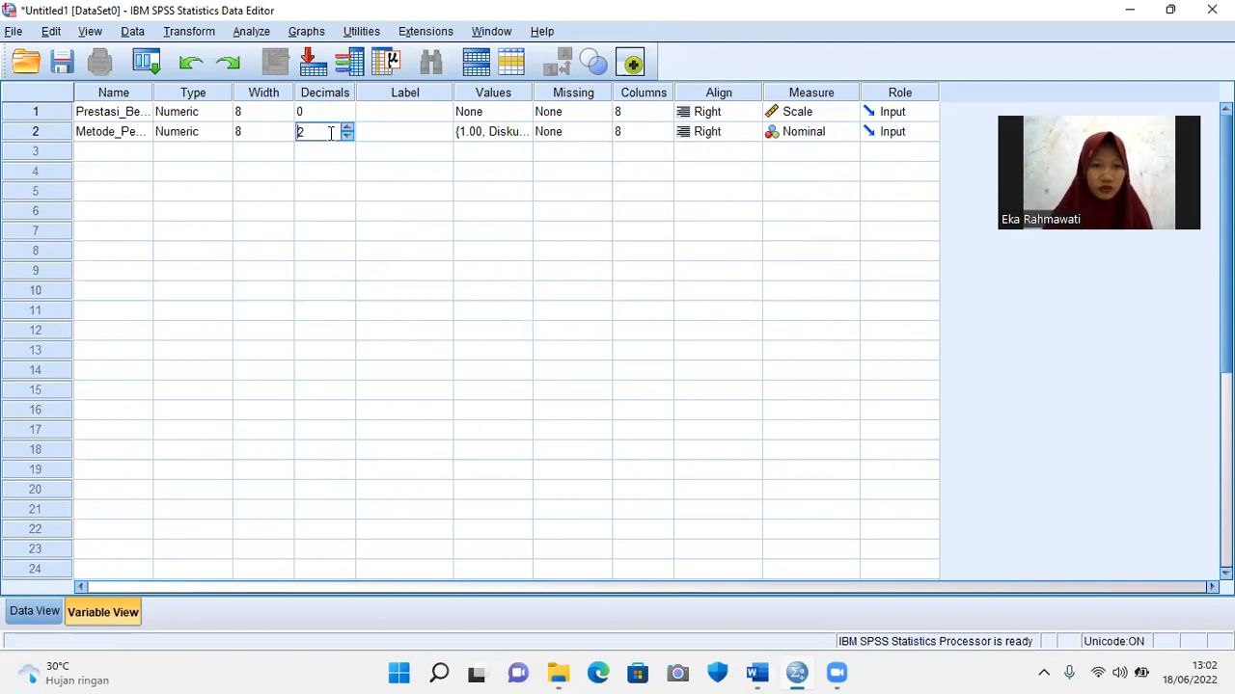
pyautogui.write('0')
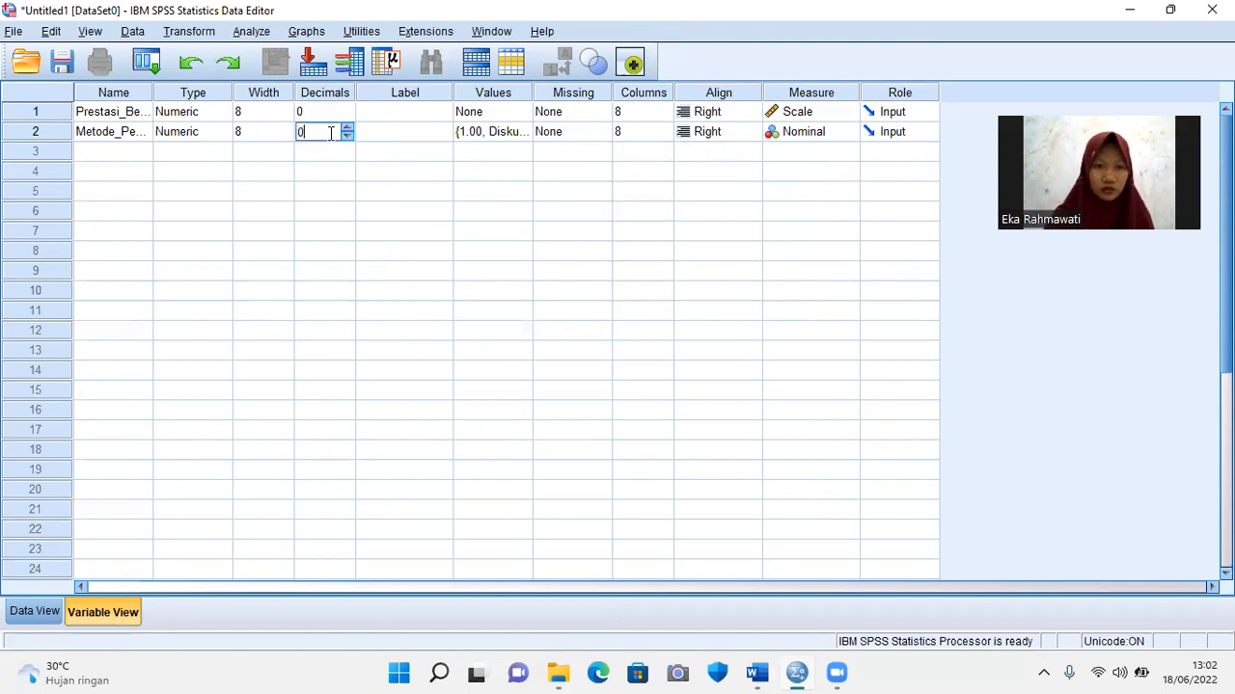
# - Show the data grid and widen both variable columns so their full names fit on one line
pyautogui.click(45, 613)
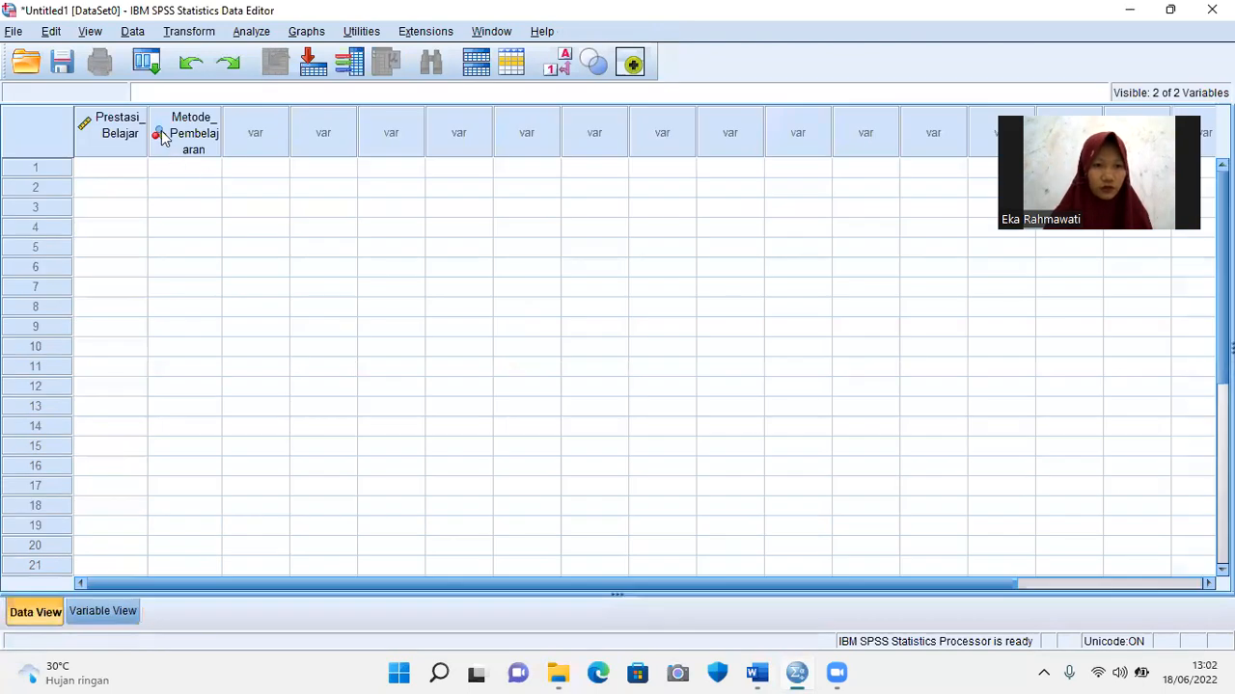
pyautogui.moveTo(147, 128); pyautogui.dragTo(220, 128)
pyautogui.moveTo(295, 123); pyautogui.dragTo(368, 123)
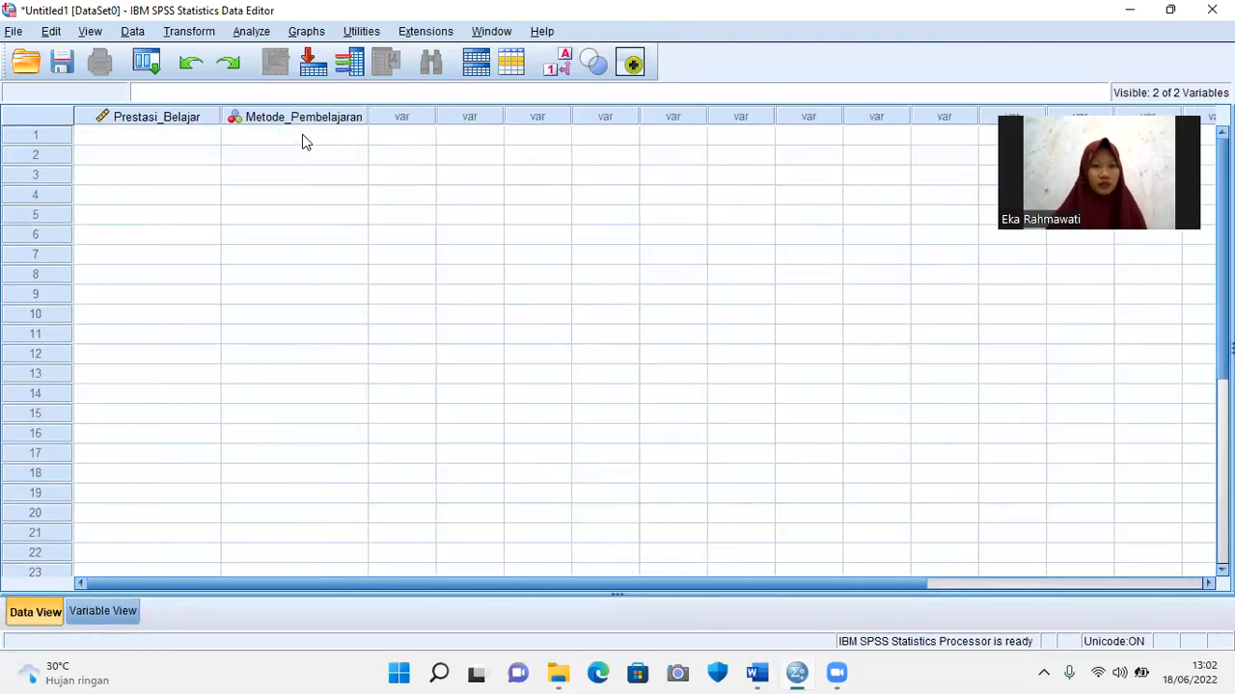
# - Enter 1 as Metode_Pembelajaran for case 1 and check the score table in the Word document
pyautogui.click(302, 136)
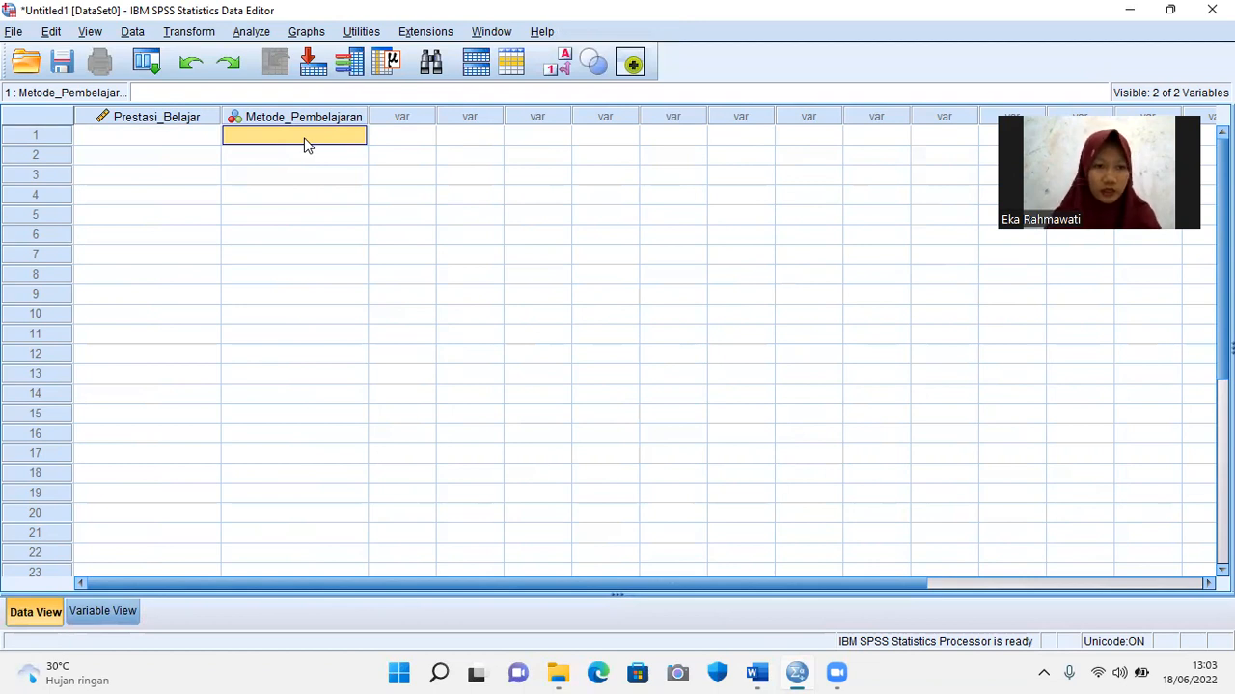
pyautogui.write('1')
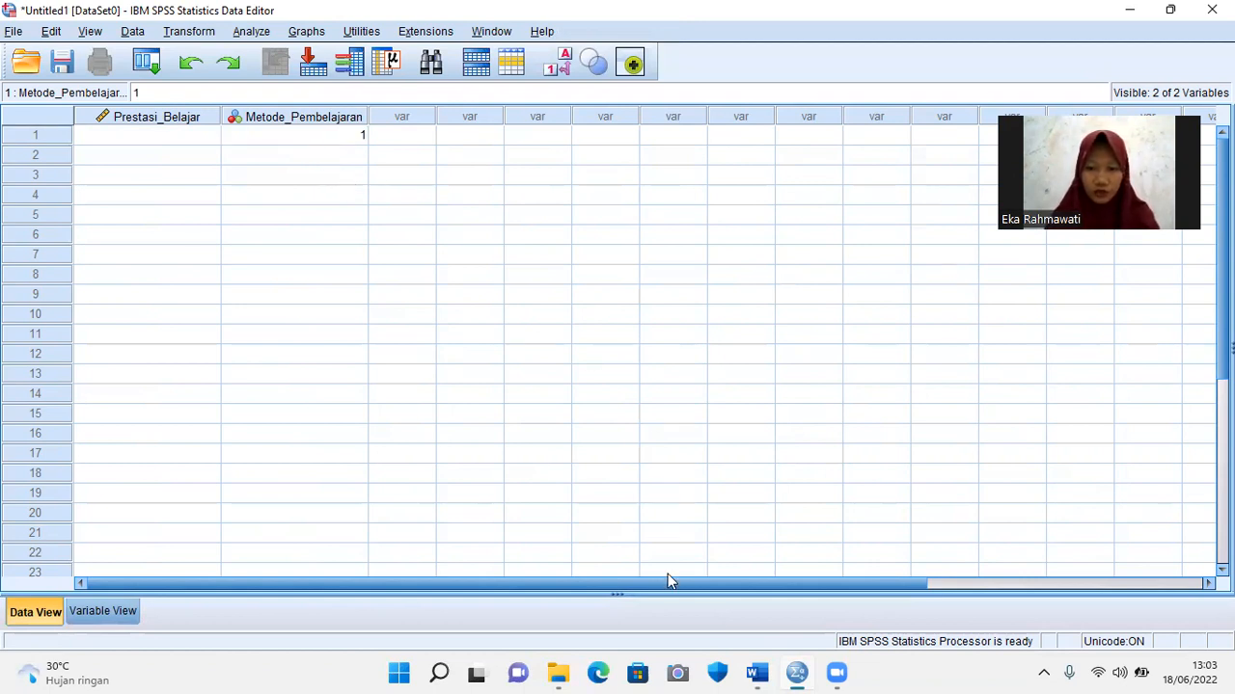
pyautogui.click(769, 672)
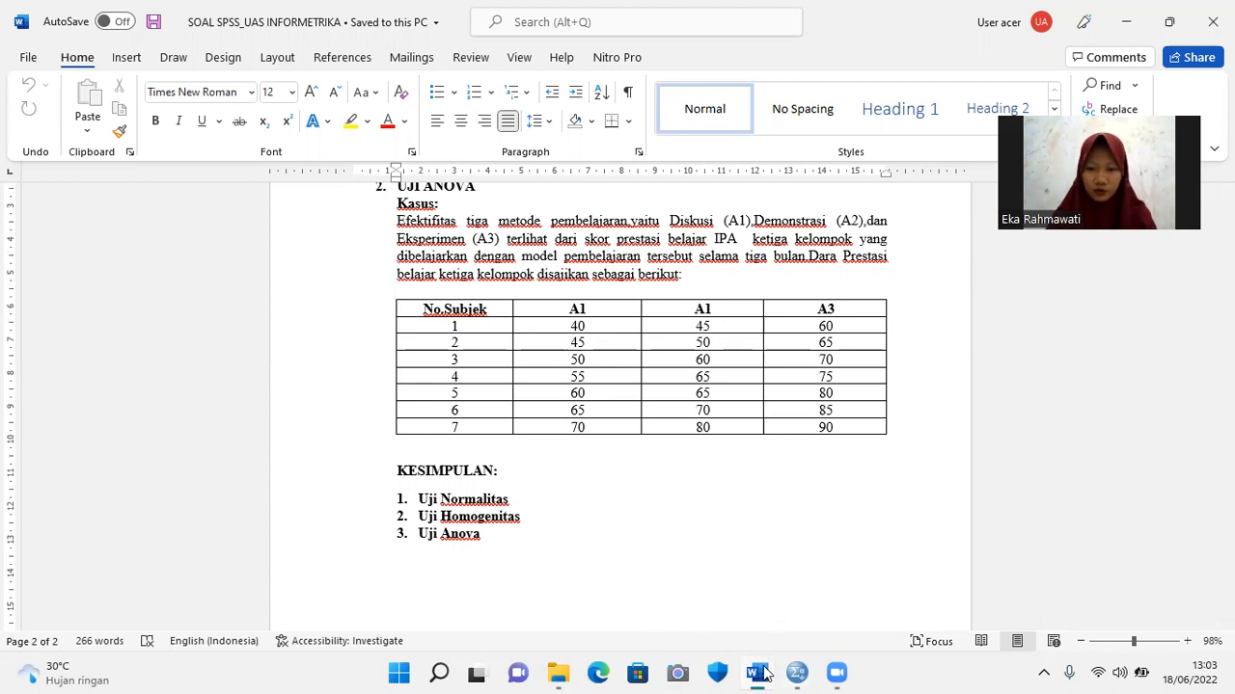
pyautogui.click(796, 673)
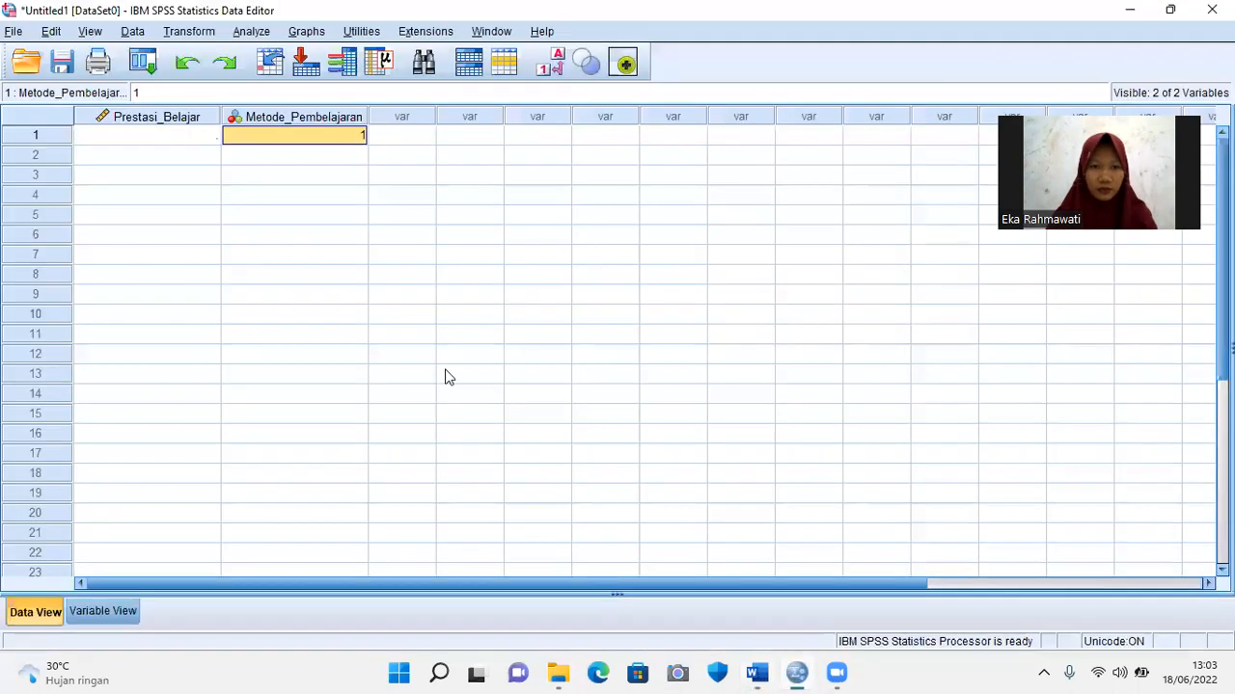
# - Copy the 1 from case 1 of Metode_Pembelajaran into cases 2 to 7
pyautogui.rightClick(339, 140)
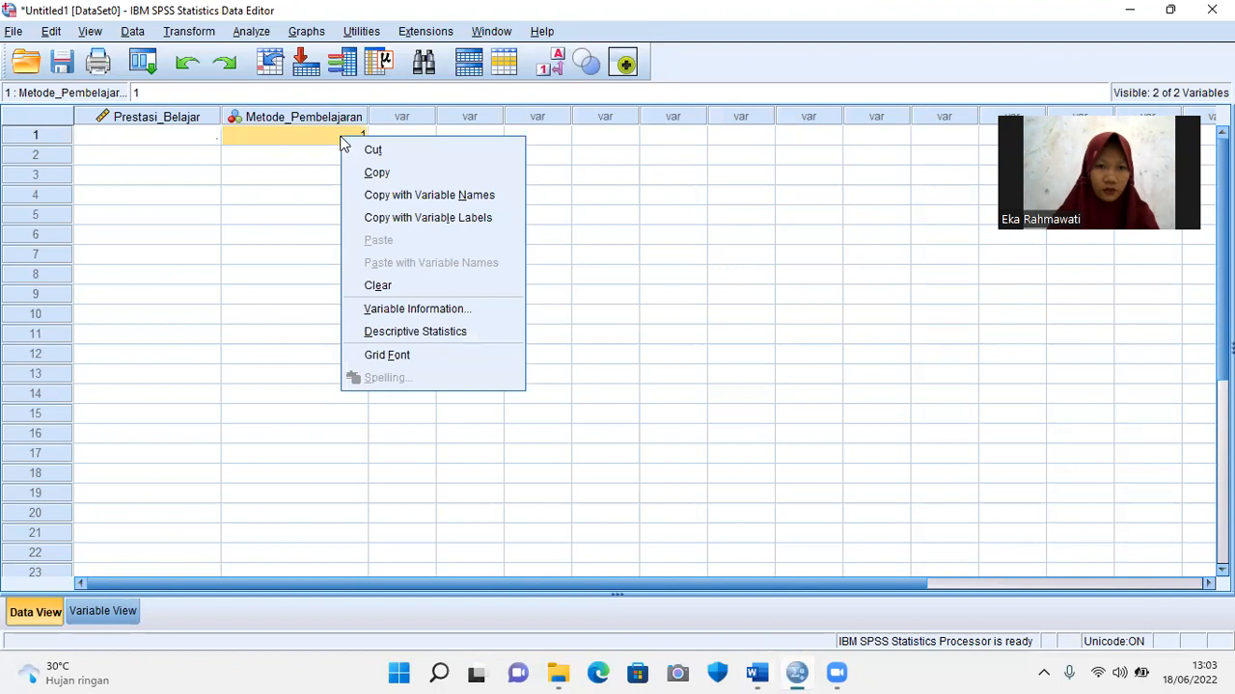
pyautogui.click(354, 168)
pyautogui.click(334, 152)
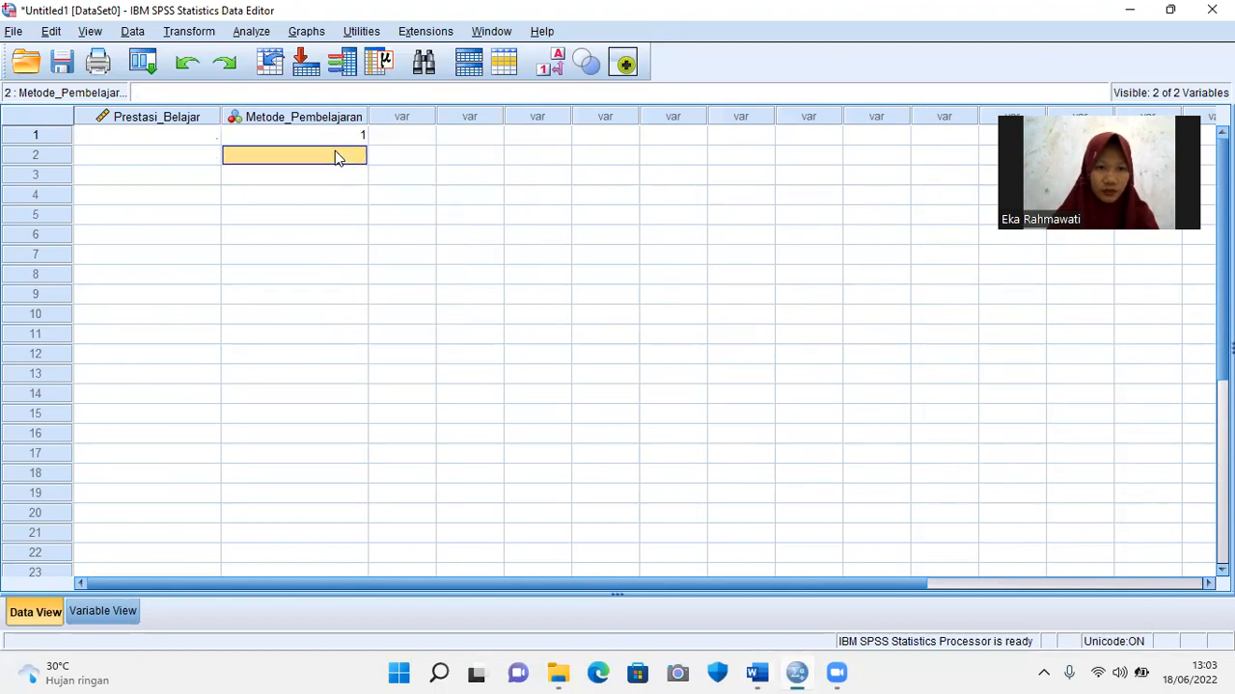
pyautogui.hotkey('shift', 'Down')
pyautogui.hotkey('shift', 'Down')
pyautogui.hotkey('shift', 'Down')
pyautogui.hotkey('shift', 'Down')
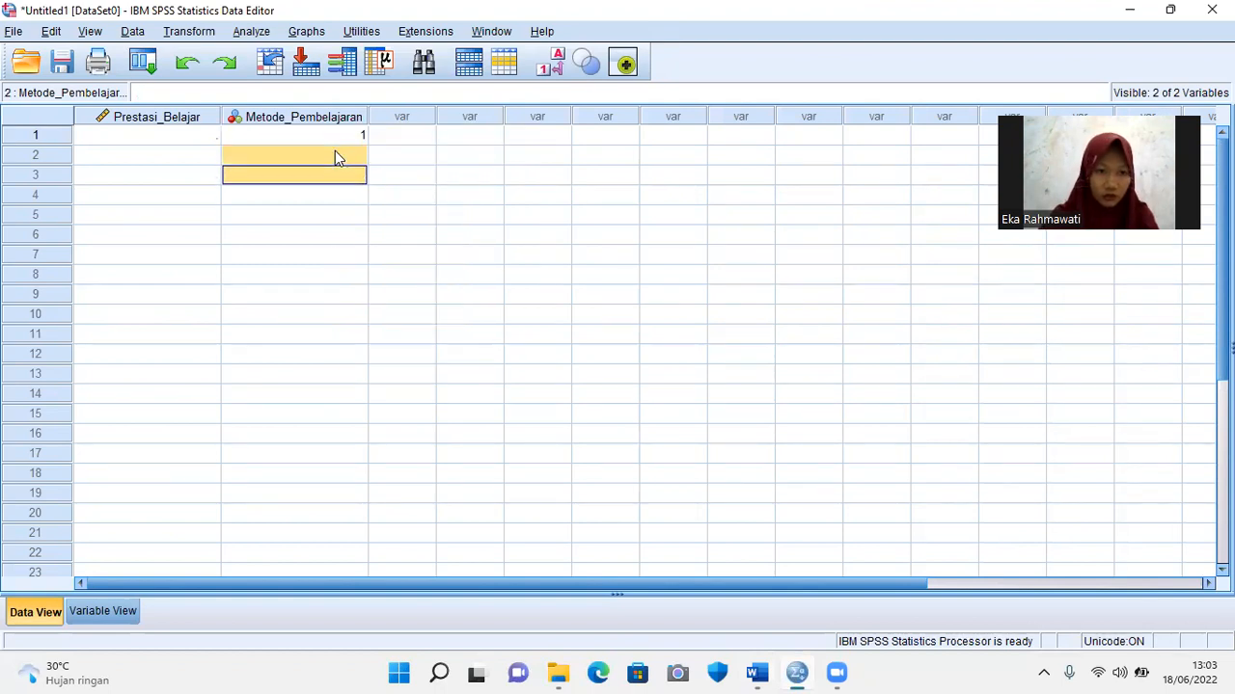
pyautogui.hotkey('shift', 'Down')
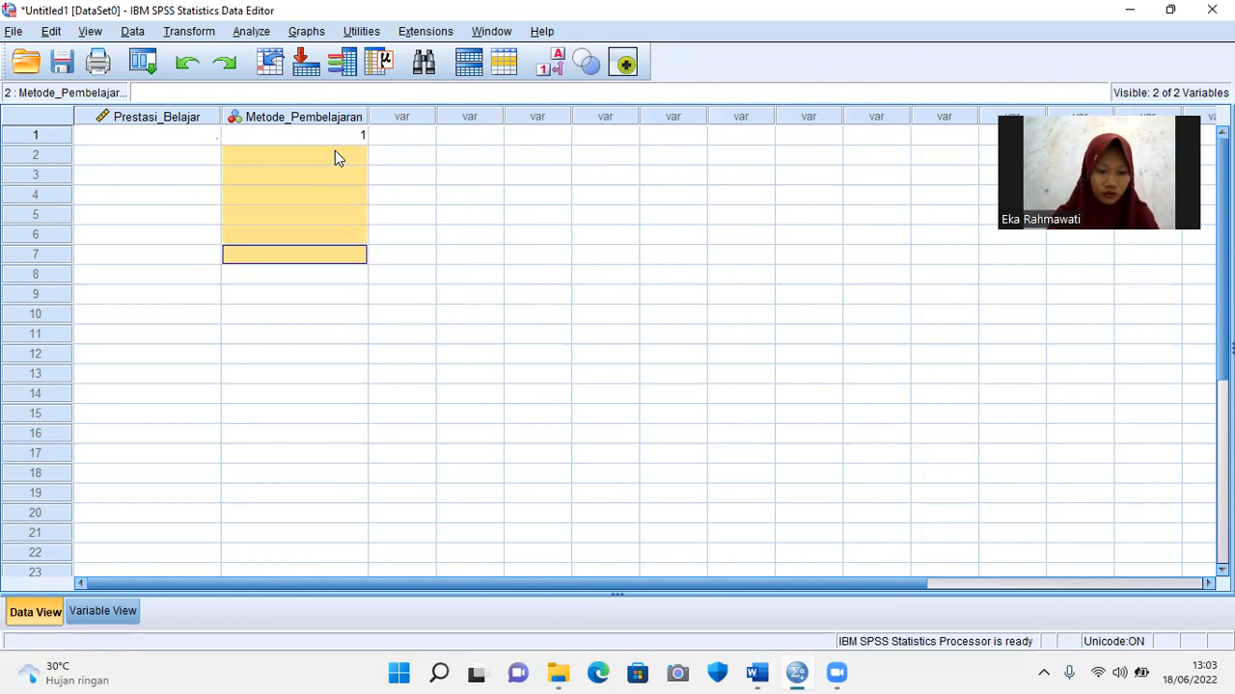
pyautogui.hotkey('ctrl', 'v')
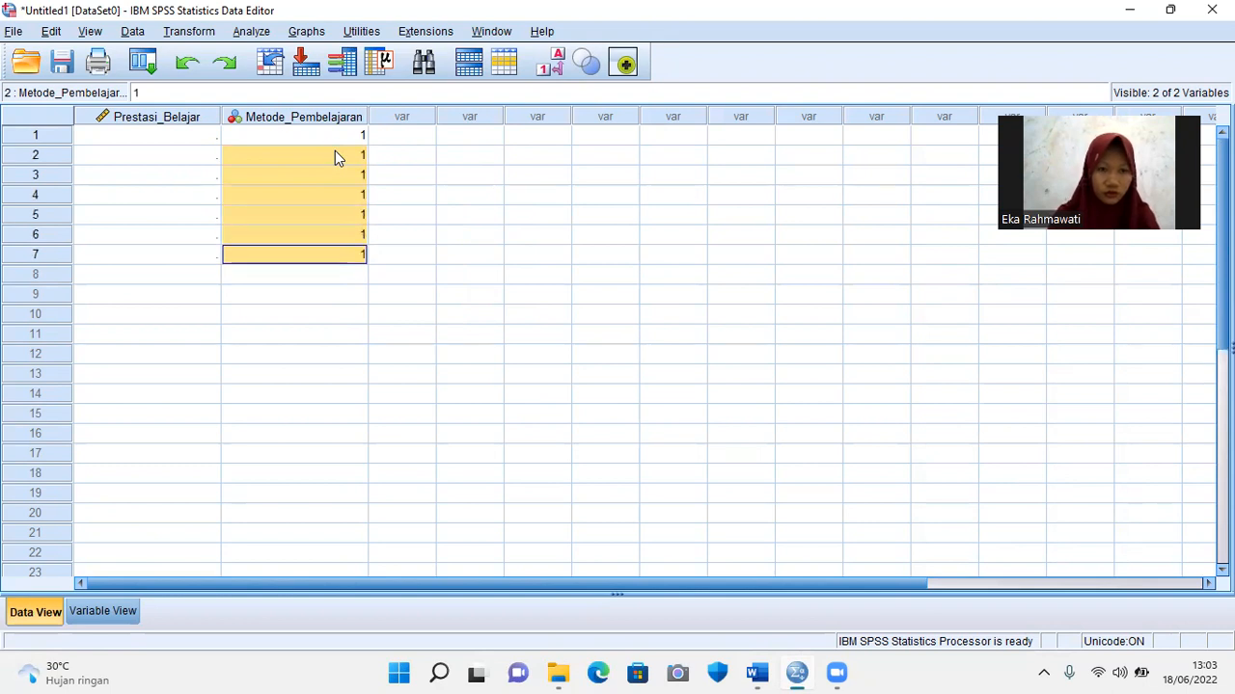
# - Enter 2 as Metode_Pembelajaran for case 8 and copy it into cases 9 to 14
pyautogui.click(341, 275)
pyautogui.write('2')
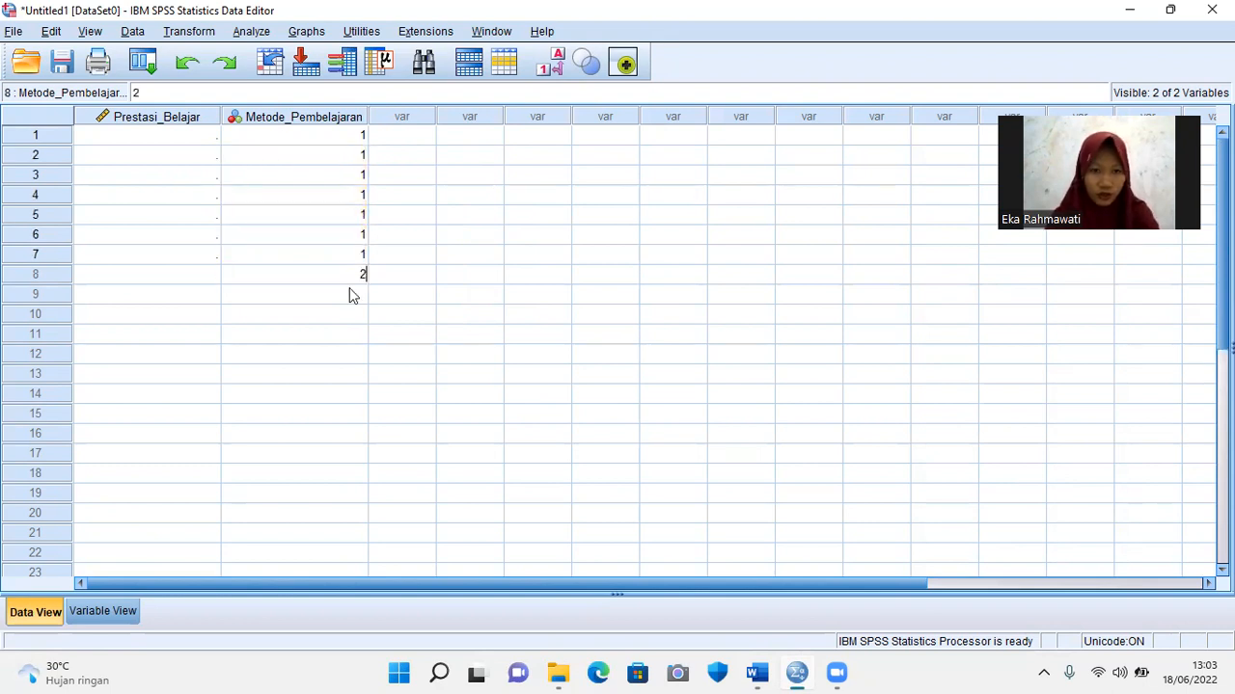
pyautogui.click(349, 292)
pyautogui.click(341, 276)
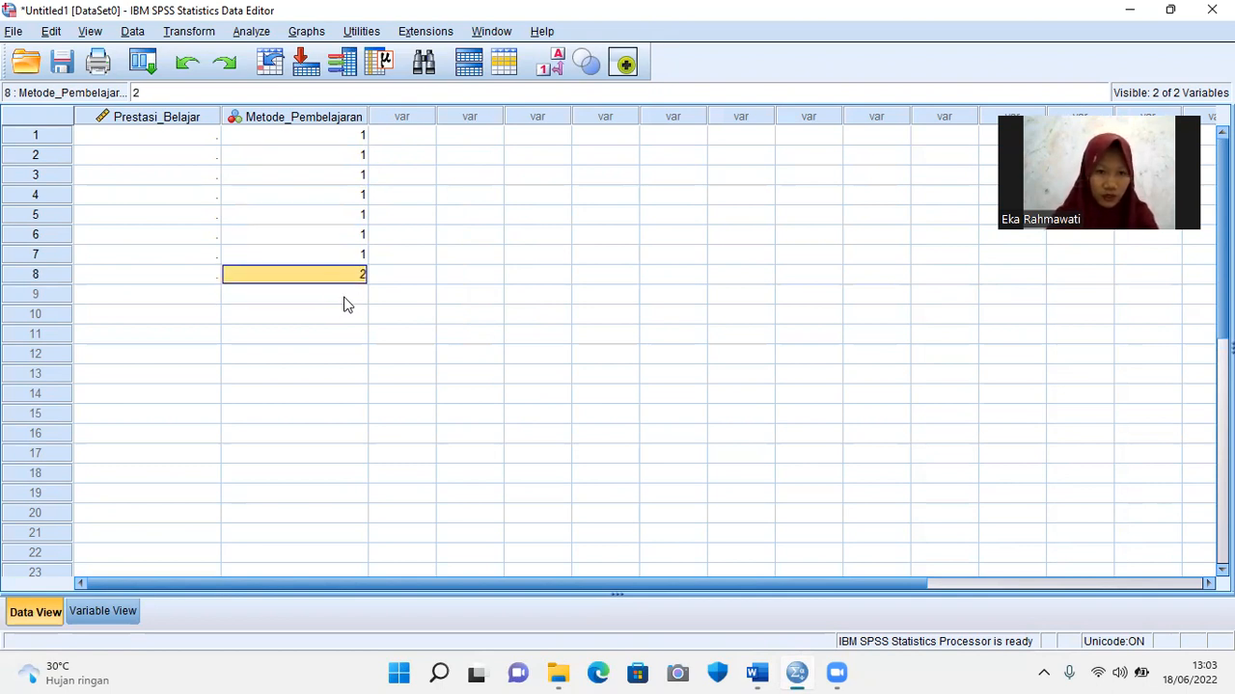
pyautogui.click(346, 295)
pyautogui.hotkey('shift', 'Down')
pyautogui.hotkey('shift', 'Down')
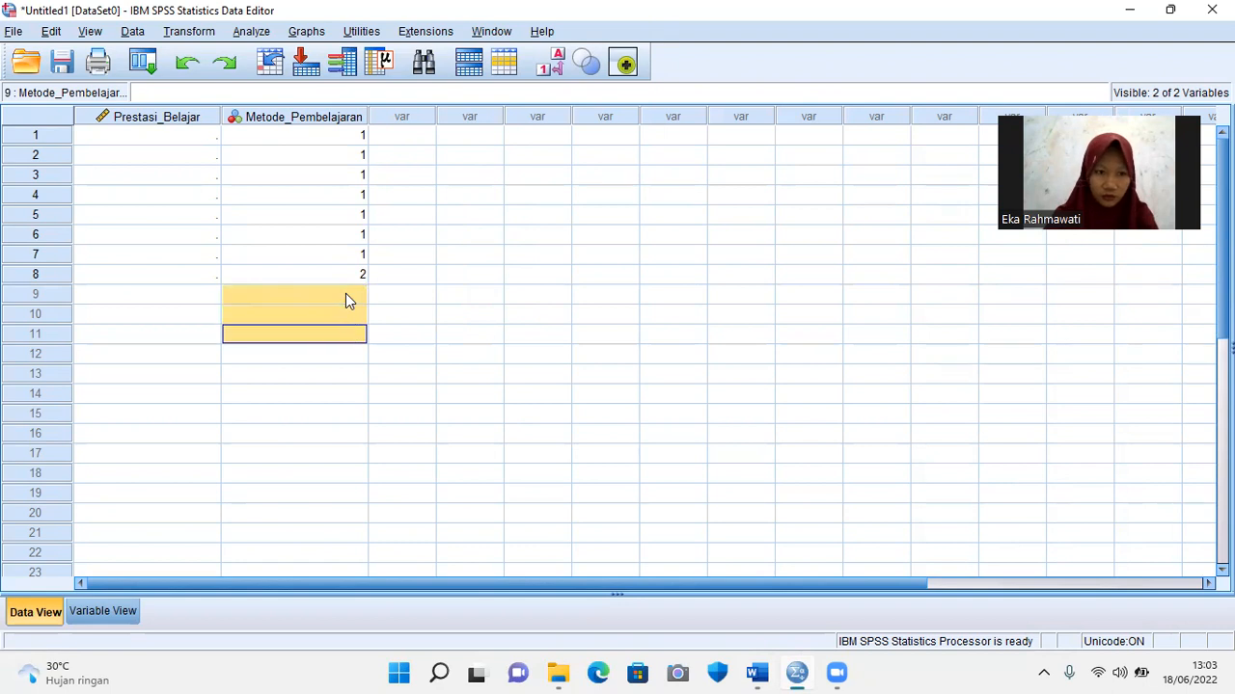
pyautogui.hotkey('shift', 'Down')
pyautogui.hotkey('shift', 'Down')
pyautogui.hotkey('shift', 'Down')
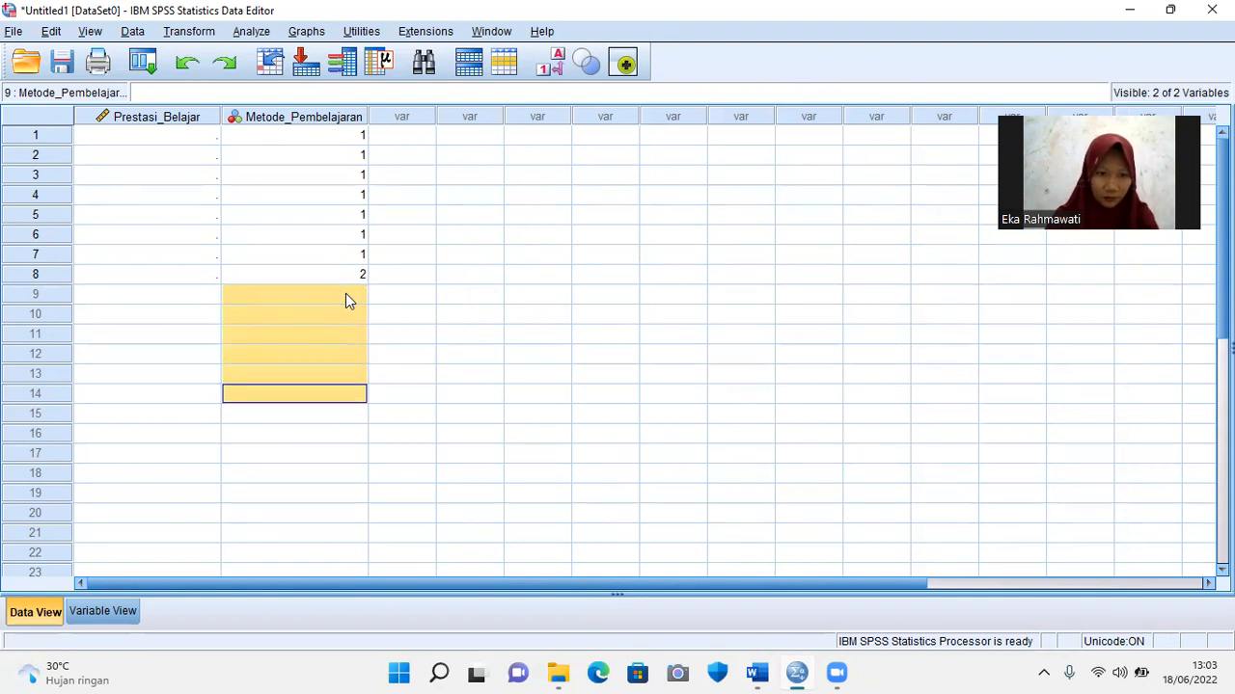
pyautogui.hotkey('ctrl', 'v')
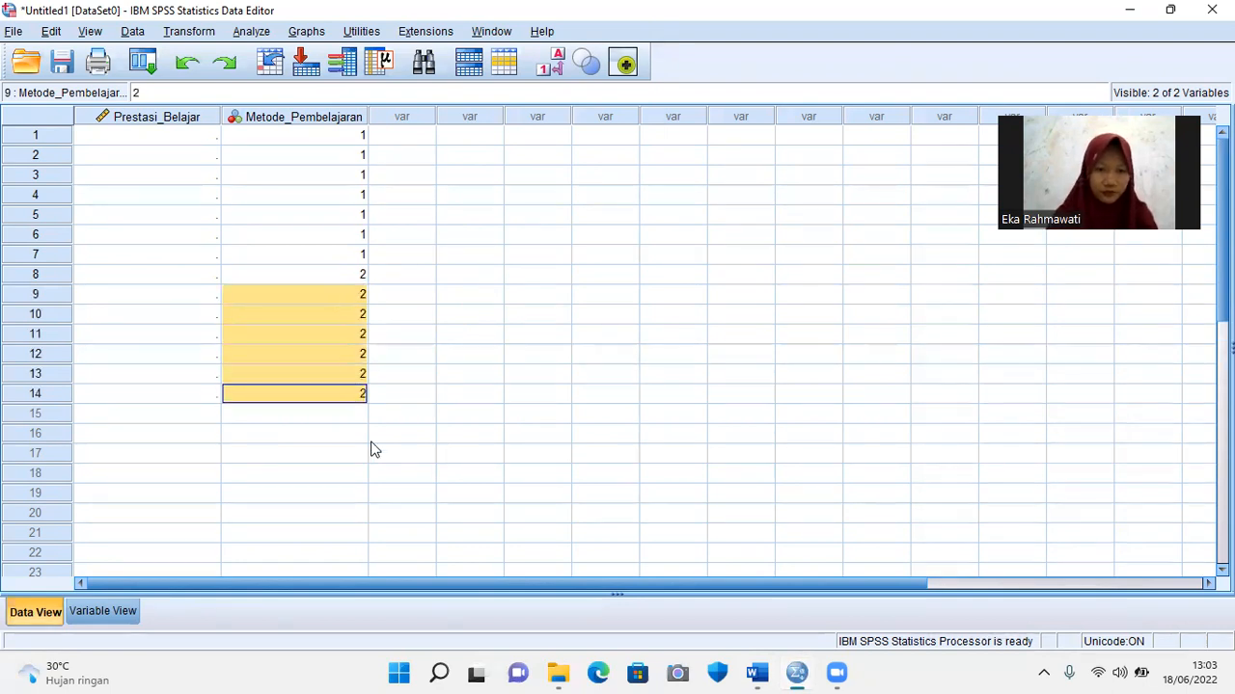
# - Enter 3 as Metode_Pembelajaran for case 15 and copy that value
pyautogui.click(347, 421)
pyautogui.write('3')
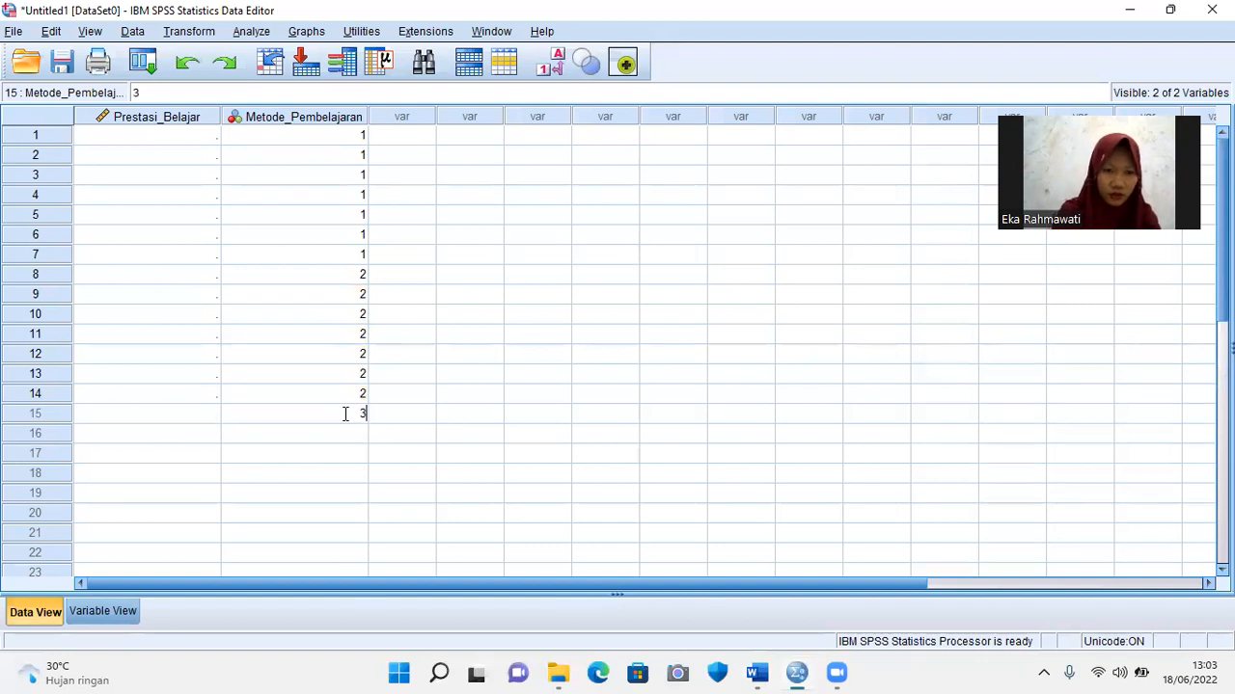
pyautogui.click(359, 413)
pyautogui.write('c')
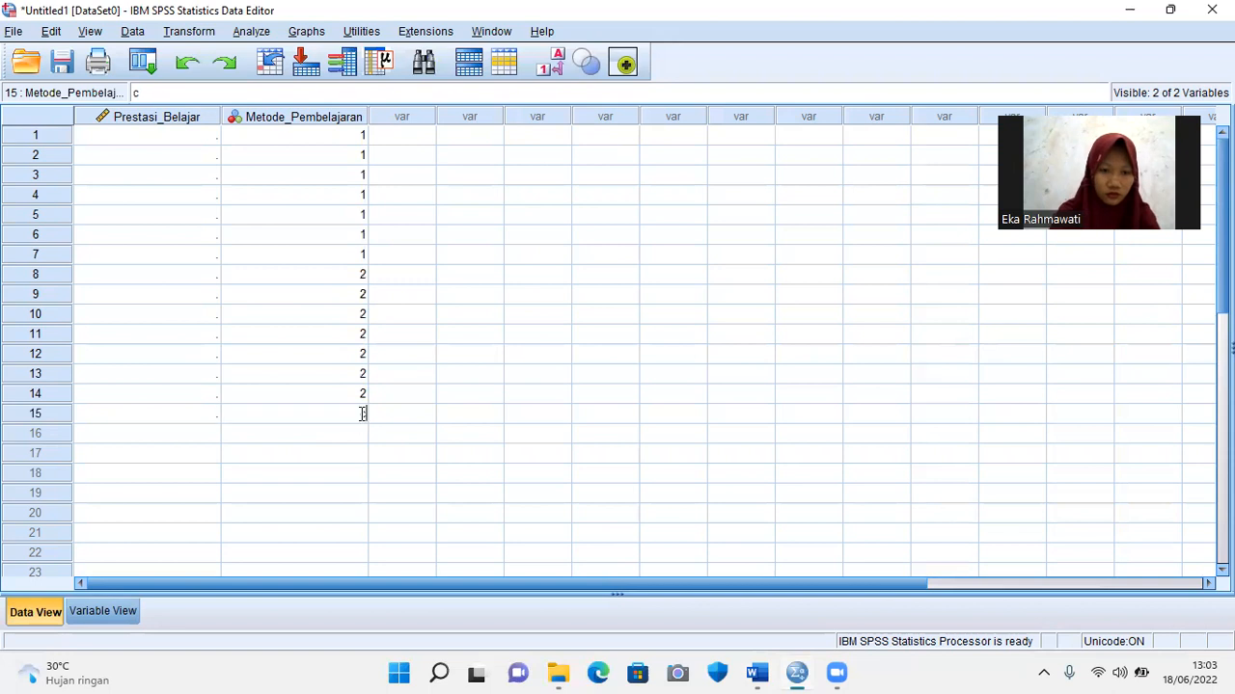
pyautogui.write('3')
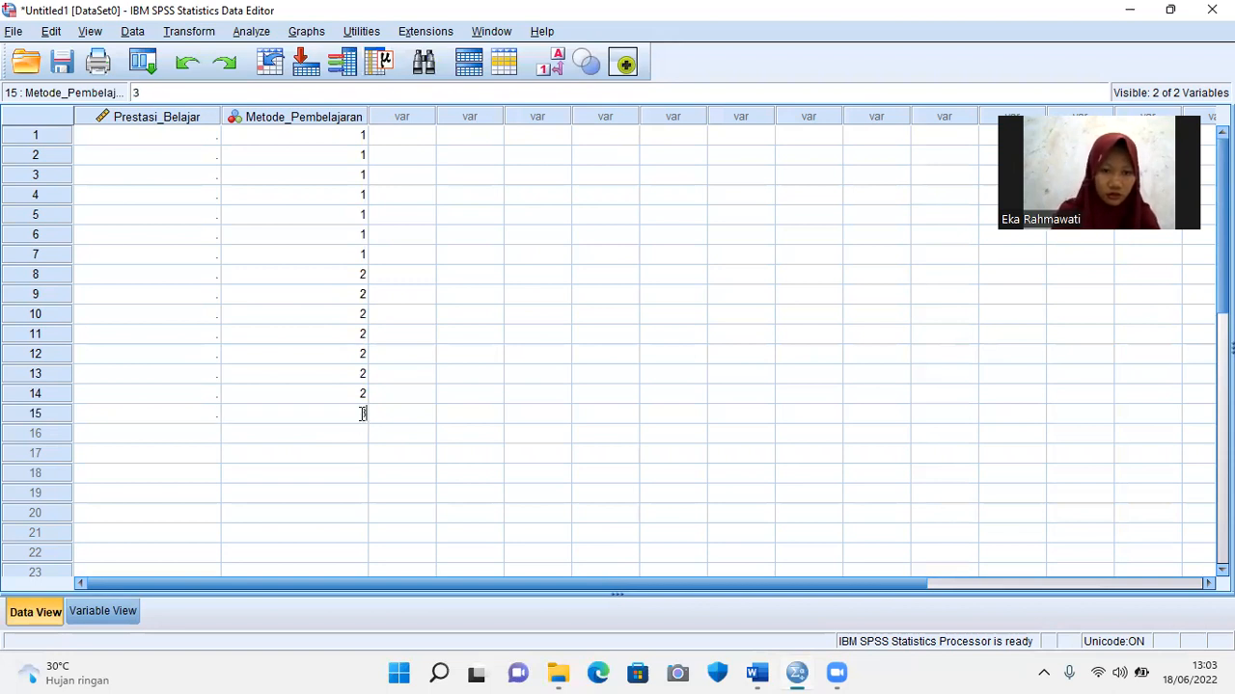
pyautogui.click(353, 417)
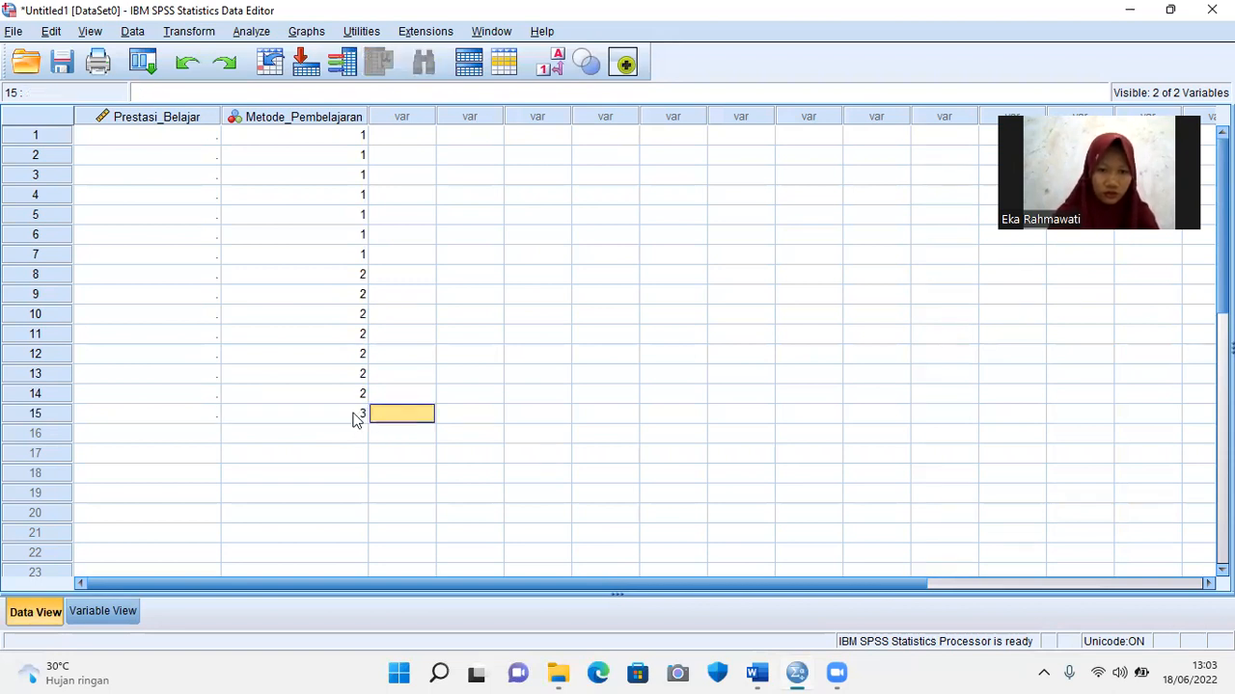
pyautogui.rightClick(353, 428)
pyautogui.click(386, 454)
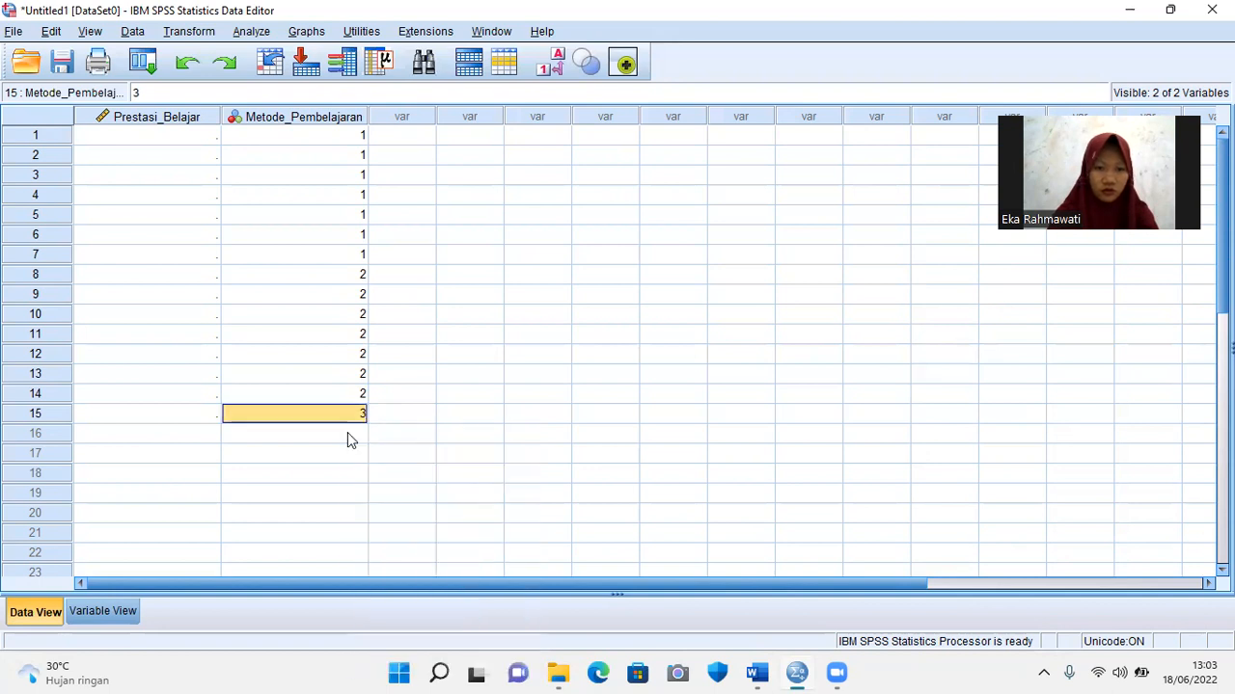
# - Paste the copied 3 into Metode_Pembelajaran for cases 16 to 21
pyautogui.click(349, 434)
pyautogui.hotkey('shift', 'Down')
pyautogui.hotkey('shift', 'Down')
pyautogui.hotkey('shift', 'Down')
pyautogui.hotkey('shift', 'Down')
pyautogui.hotkey('shift', 'Down')
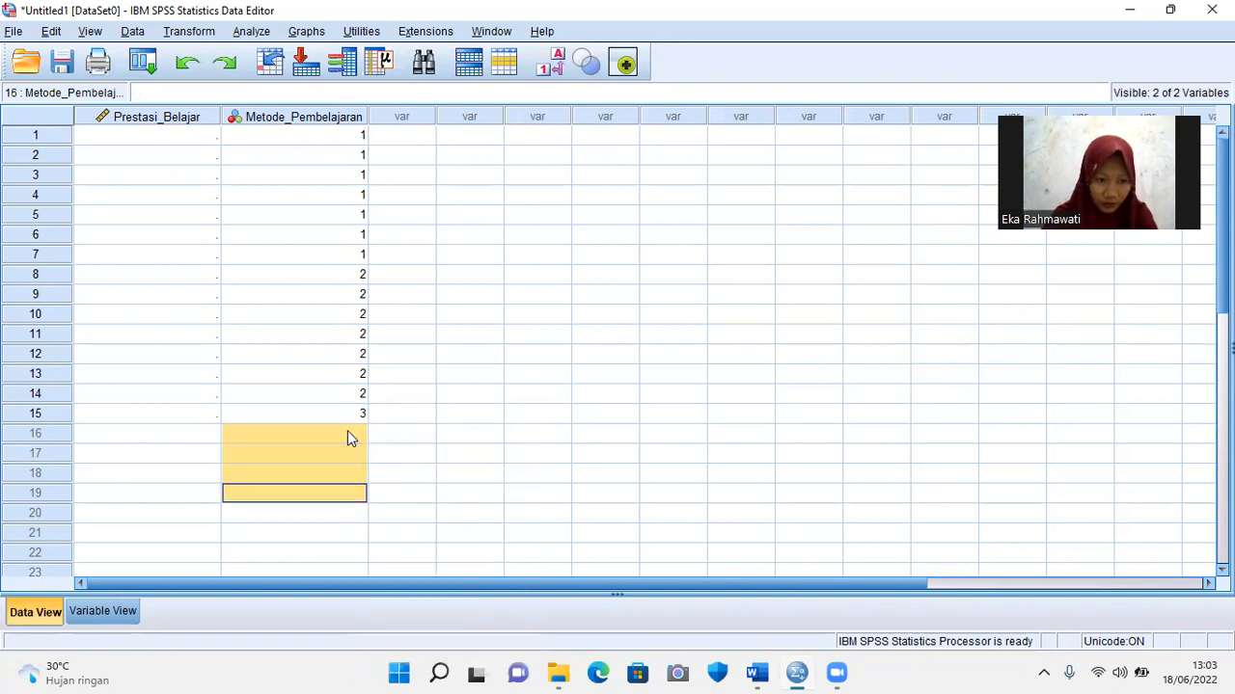
pyautogui.hotkey('ctrl', 'v')
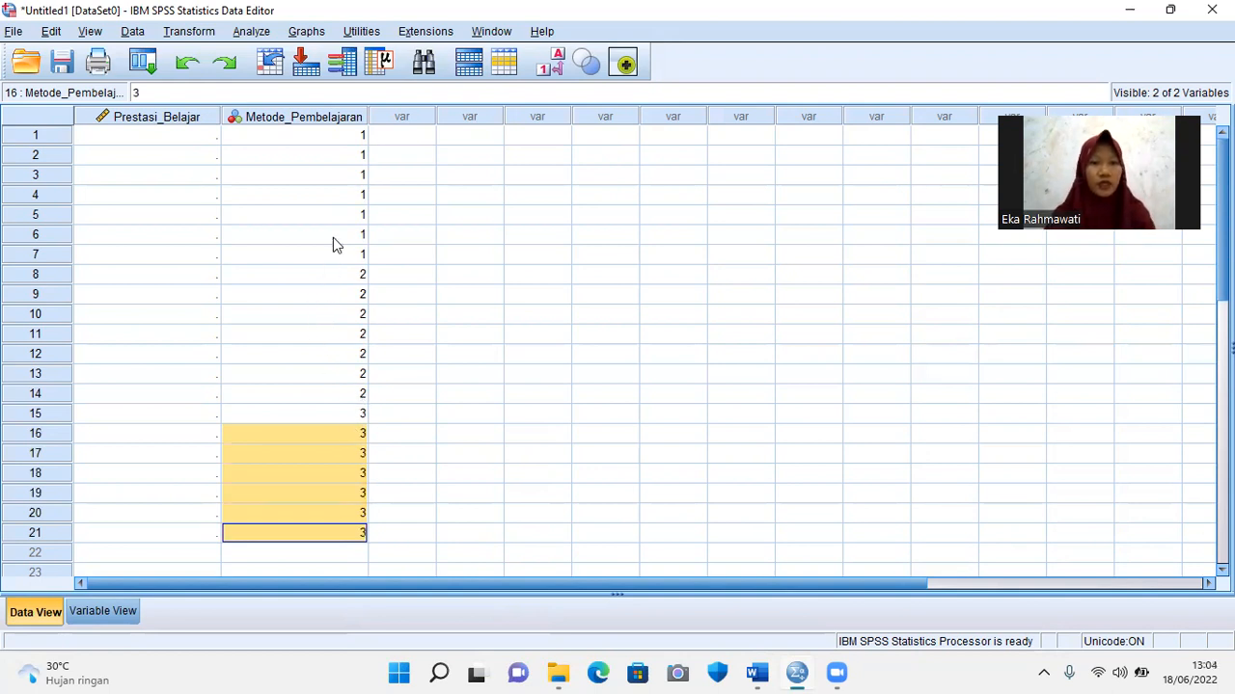
# - Copy the first score column (40 to 70) from the Word table into Prestasi_Belajar for cases 1 to 7 in SPSS
pyautogui.click(168, 139)
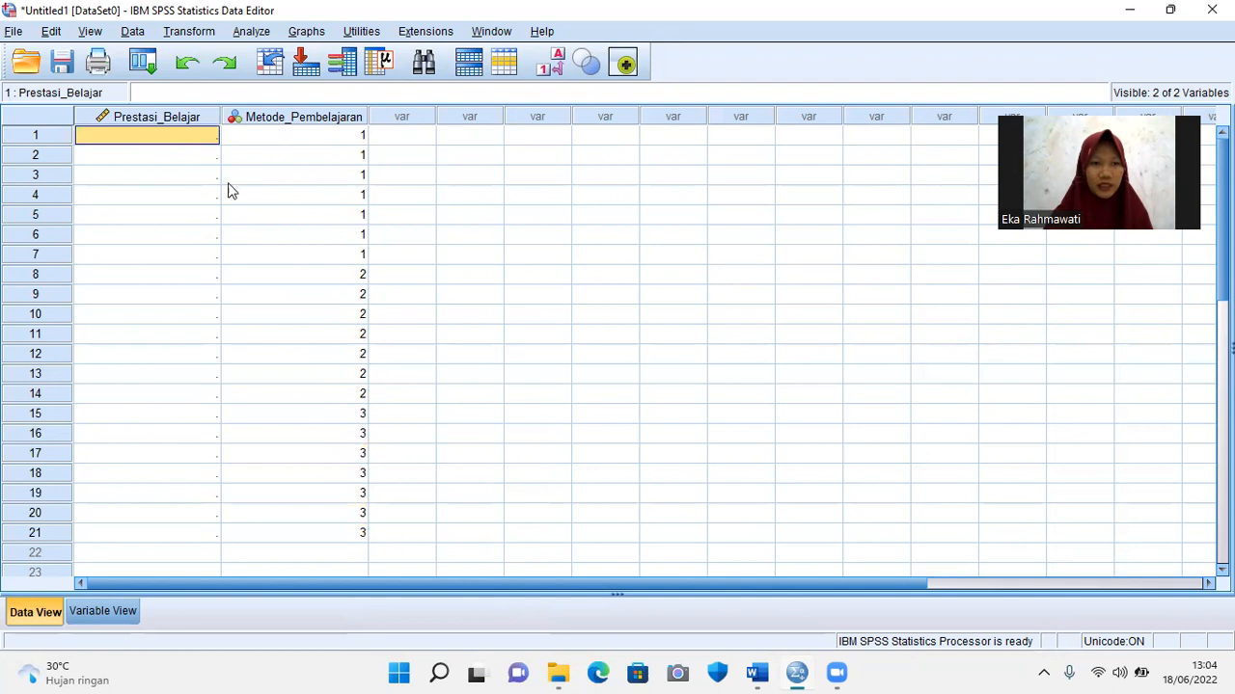
pyautogui.click(756, 672)
pyautogui.moveTo(561, 326); pyautogui.dragTo(598, 425)
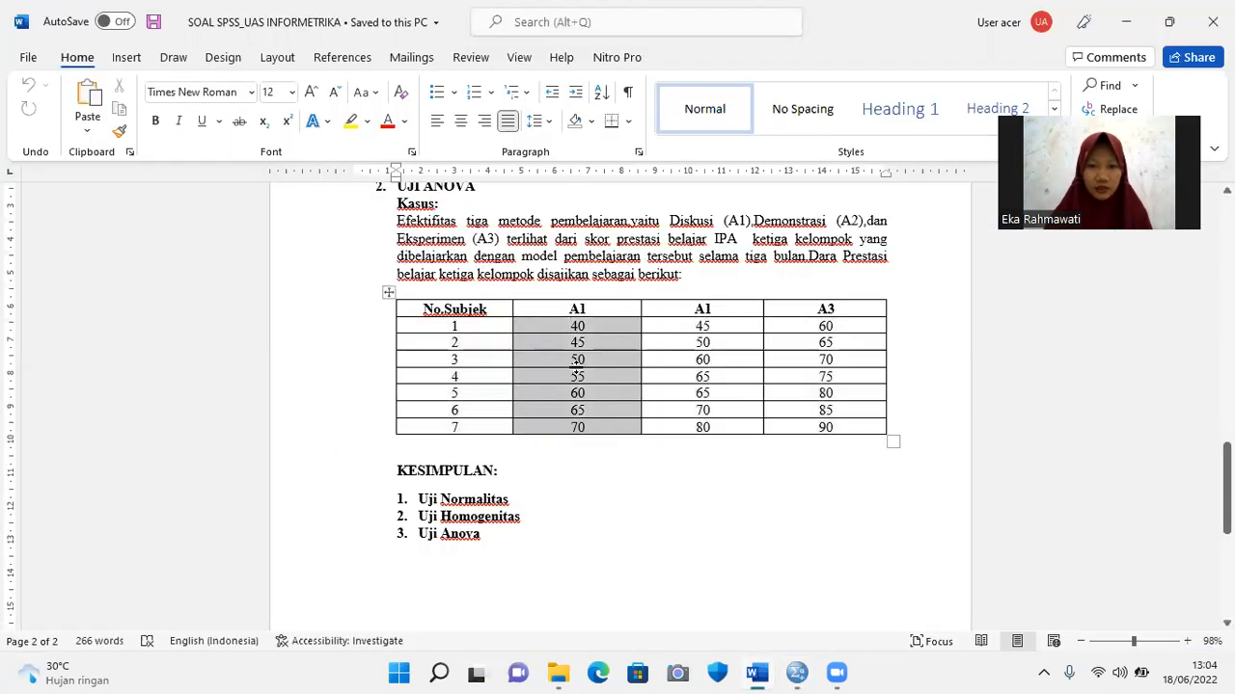
pyautogui.rightClick(598, 426)
pyautogui.click(620, 97)
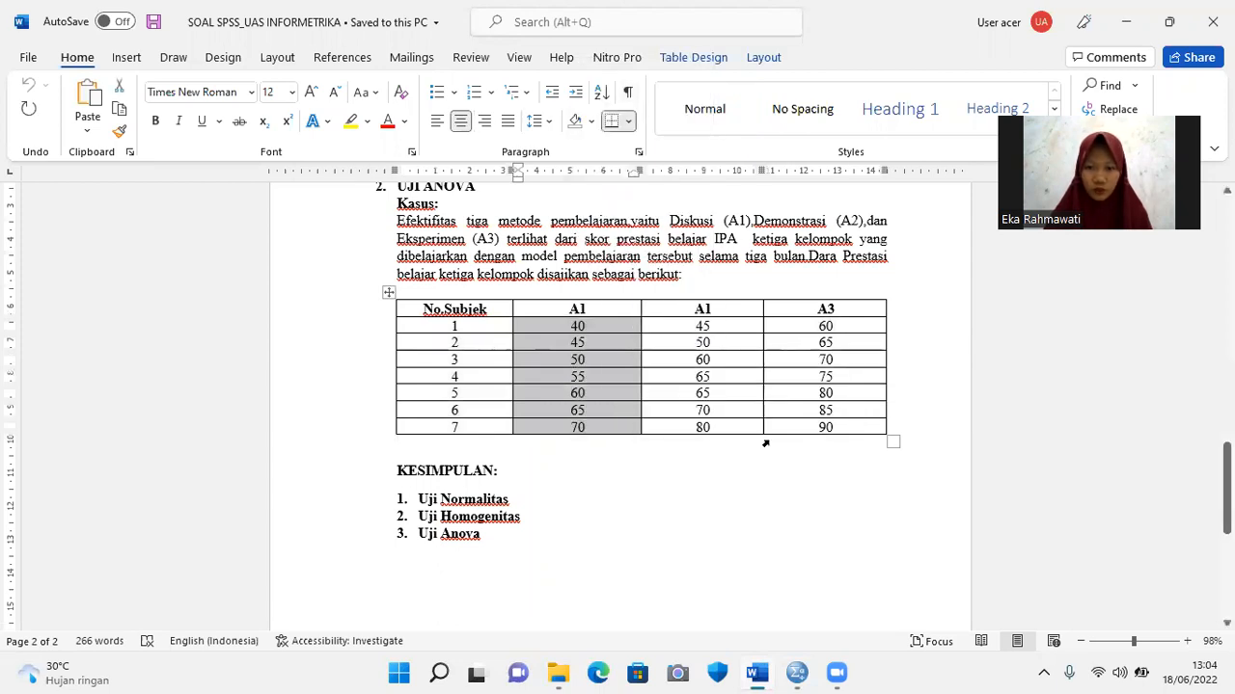
pyautogui.click(797, 672)
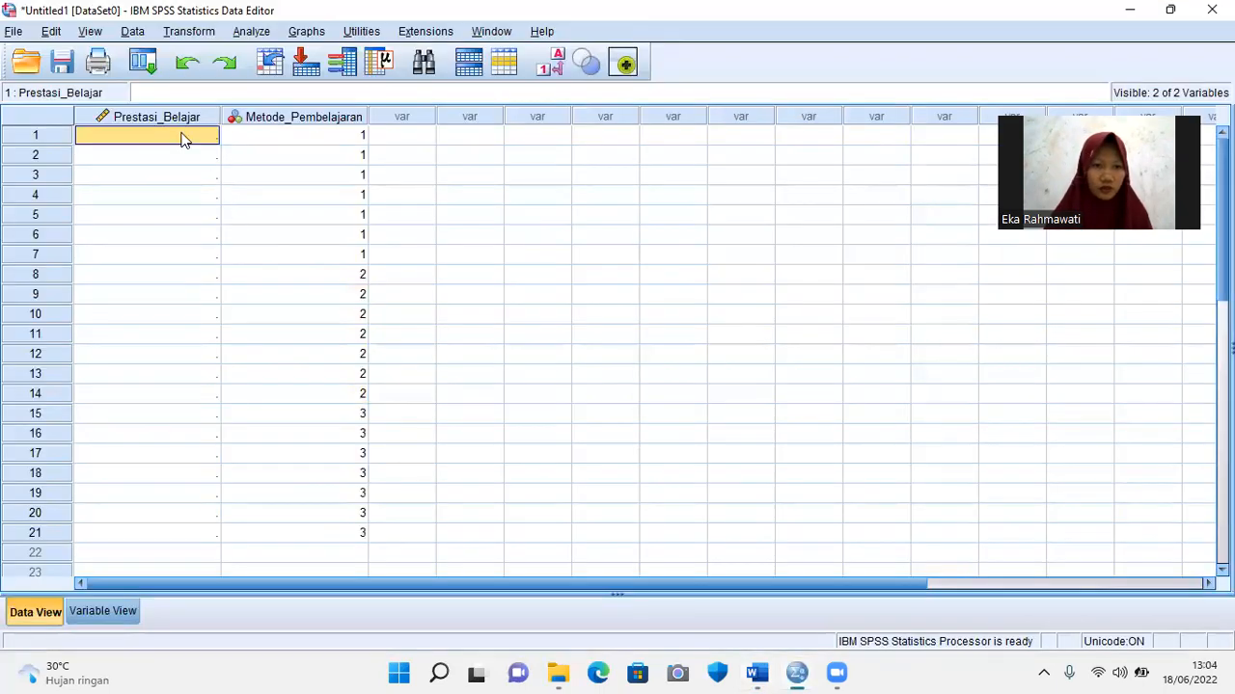
pyautogui.hotkey('ctrl', 'v')
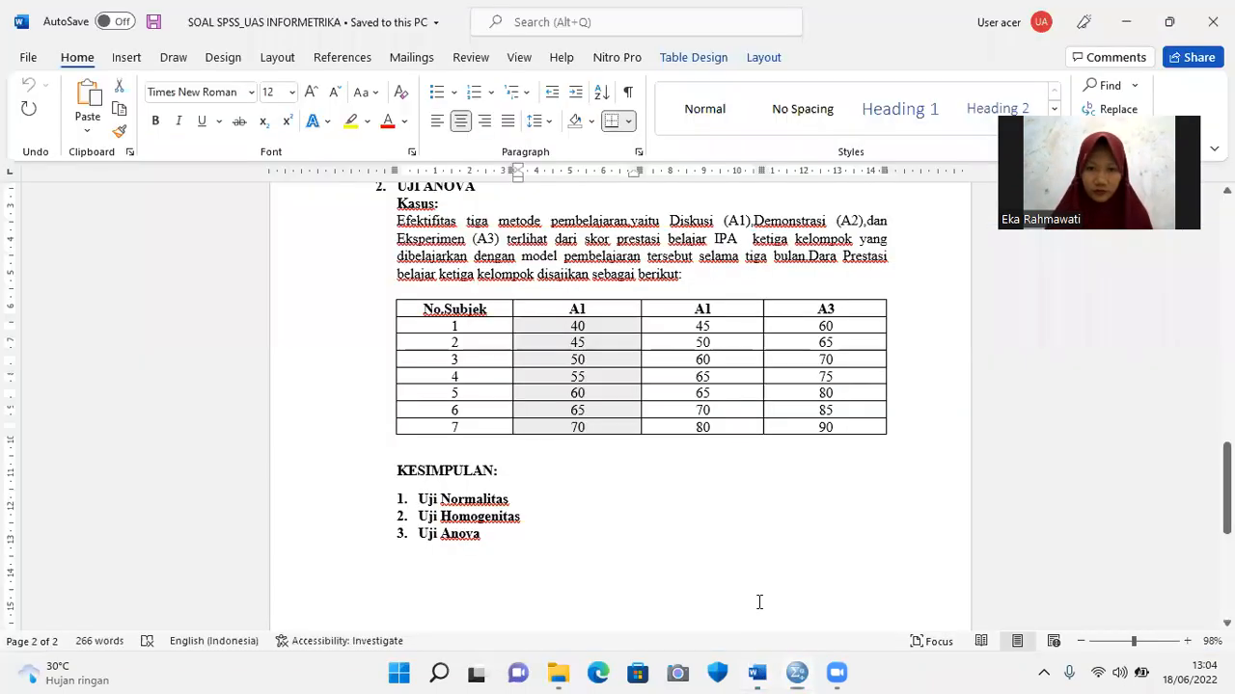
# - Copy the second score column (45 to 80) from the Word table into Prestasi_Belajar for cases 8 to 14 in SPSS
pyautogui.click(757, 672)
pyautogui.click(689, 325)
pyautogui.moveTo(688, 325)
pyautogui.mouseDown()
pyautogui.moveTo(704, 333)
pyautogui.moveTo(715, 427)
pyautogui.mouseUp()
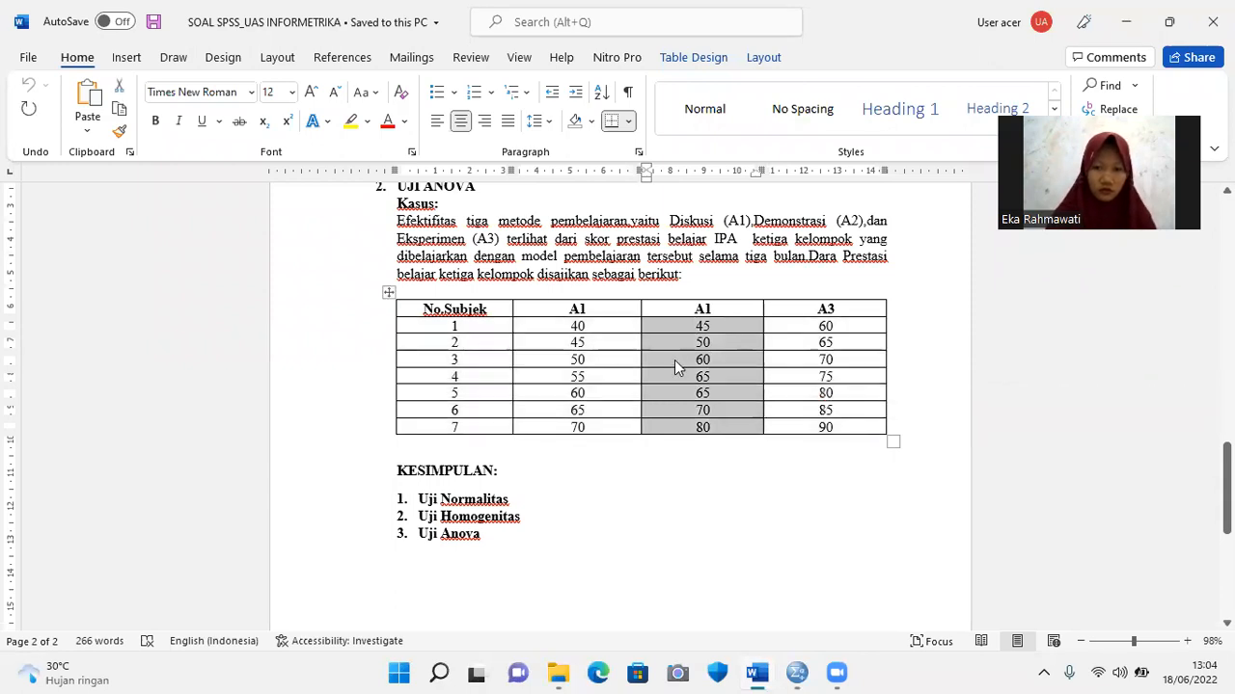
pyautogui.click(796, 672)
pyautogui.click(213, 277)
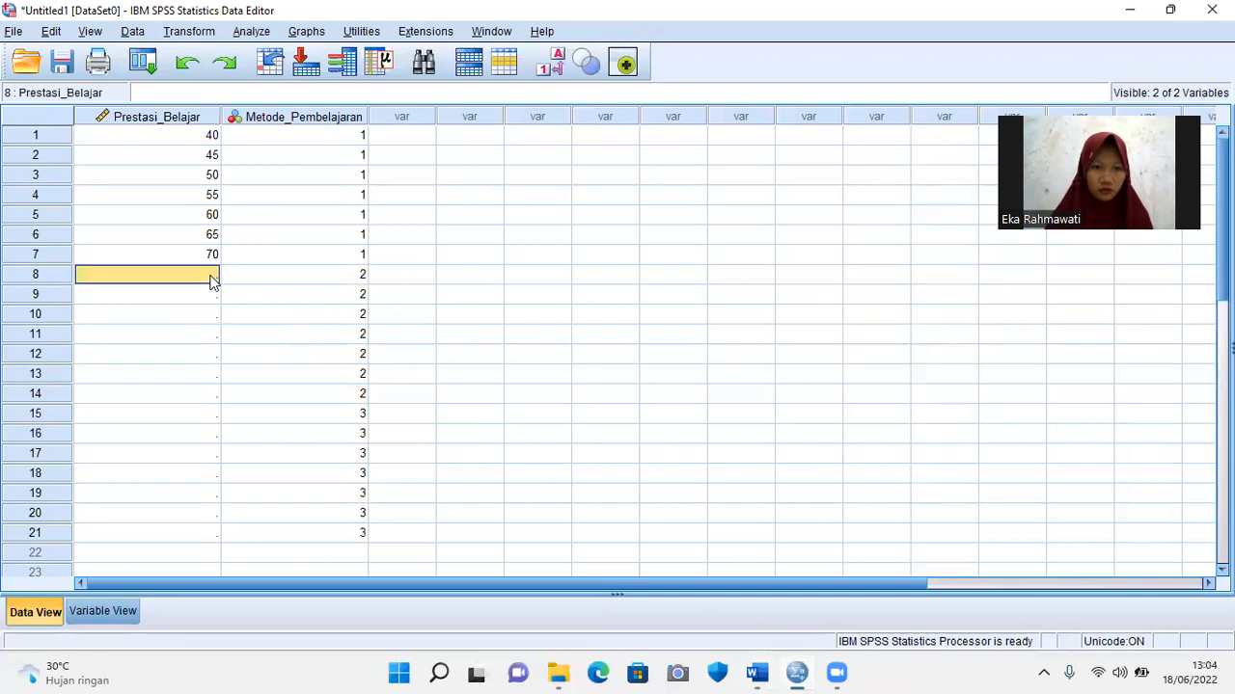
pyautogui.hotkey('ctrl', 'v')
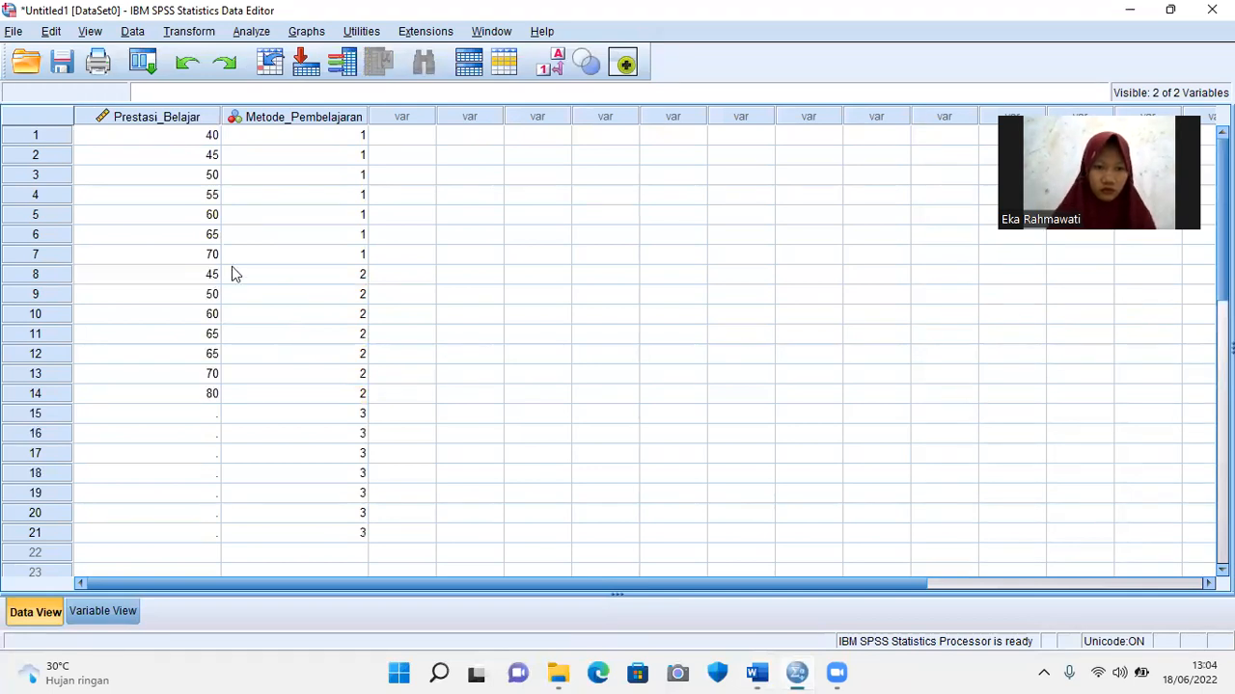
# - Copy the A3 scores (60 to 90) from the Word table into Prestasi_Belajar for cases 15 to 21 in SPSS
pyautogui.click(757, 673)
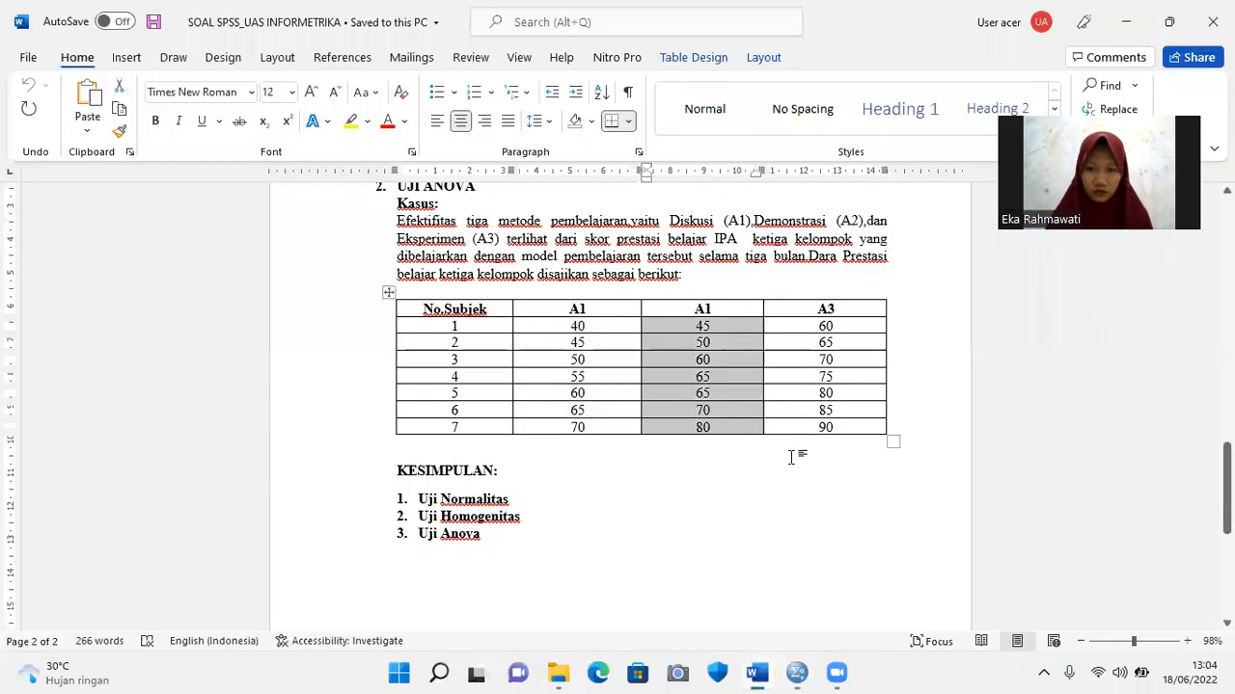
pyautogui.click(806, 358)
pyautogui.moveTo(815, 326); pyautogui.dragTo(822, 427)
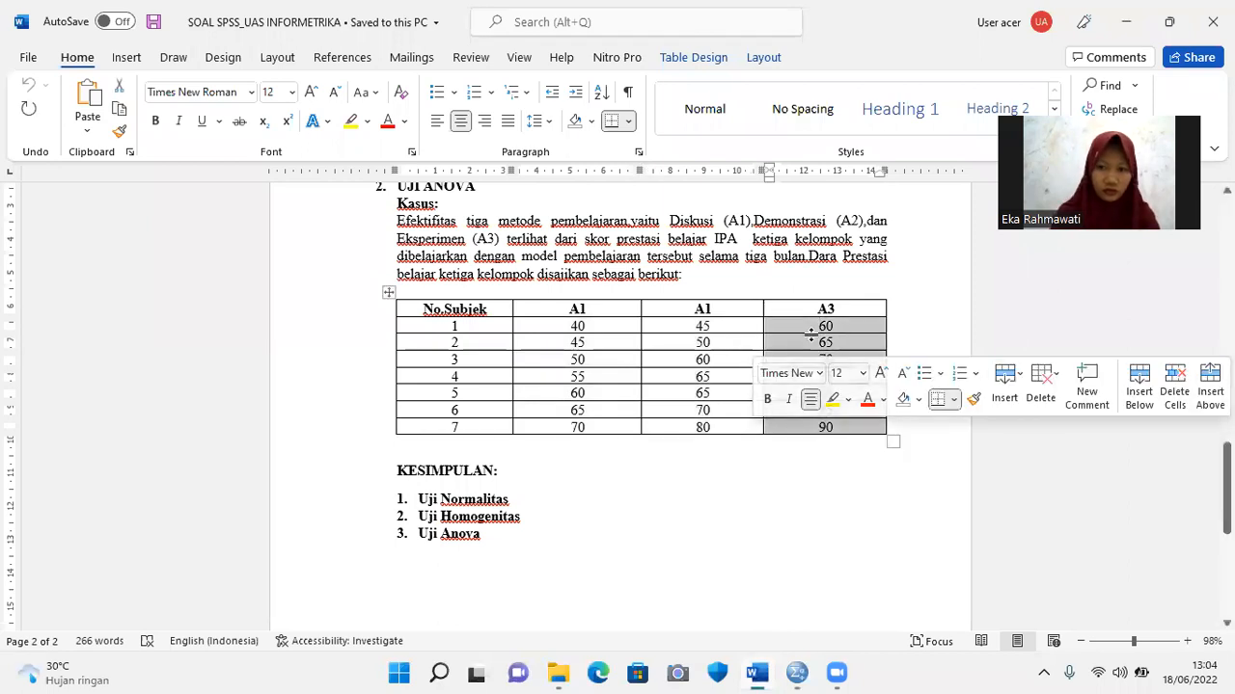
pyautogui.write('c')
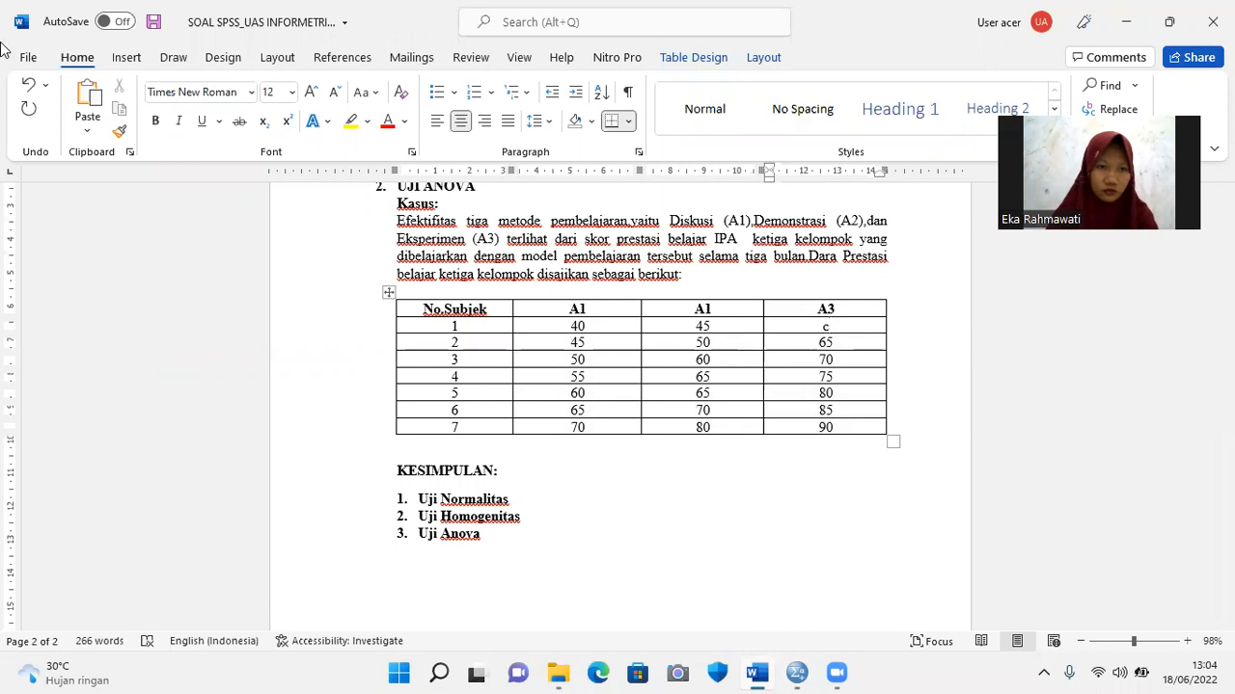
pyautogui.click(29, 85)
pyautogui.rightClick(814, 364)
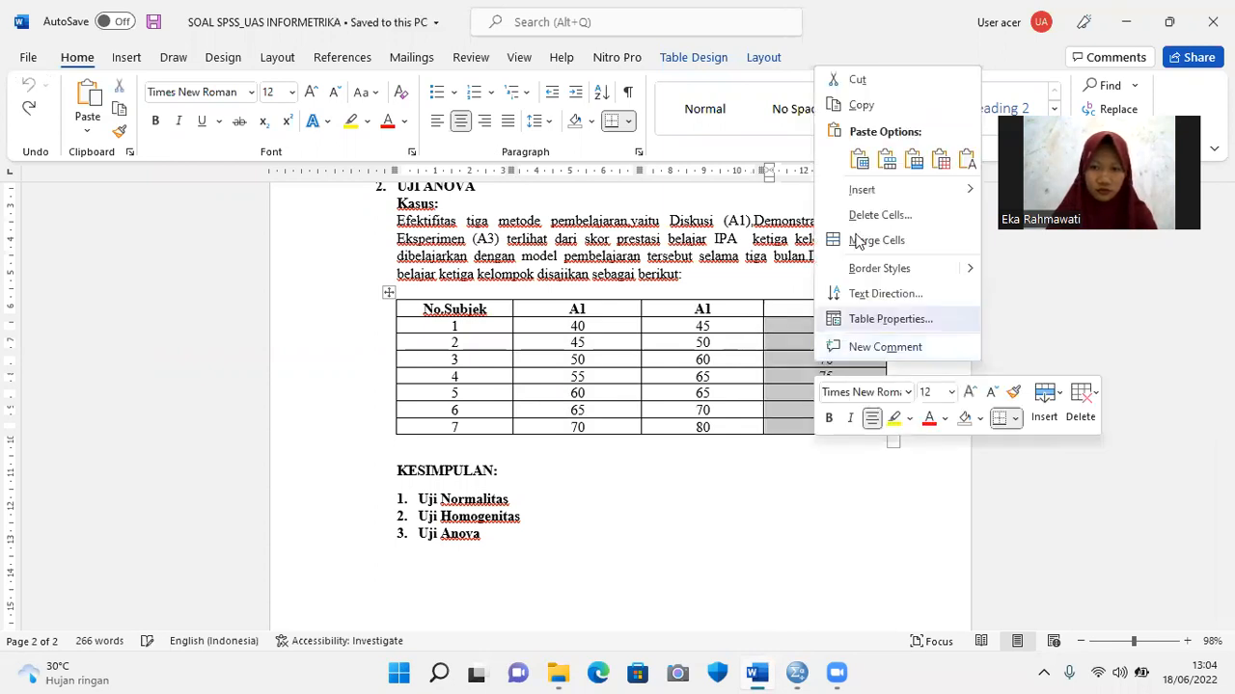
pyautogui.click(868, 104)
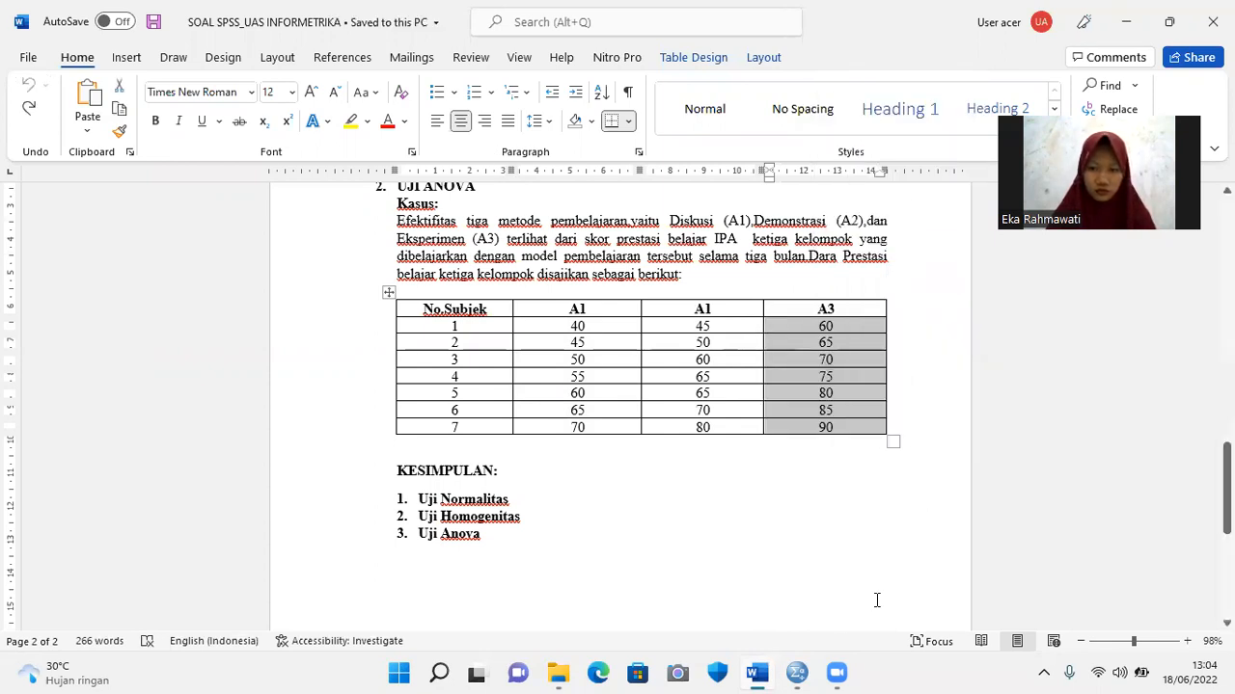
pyautogui.click(797, 672)
pyautogui.click(185, 415)
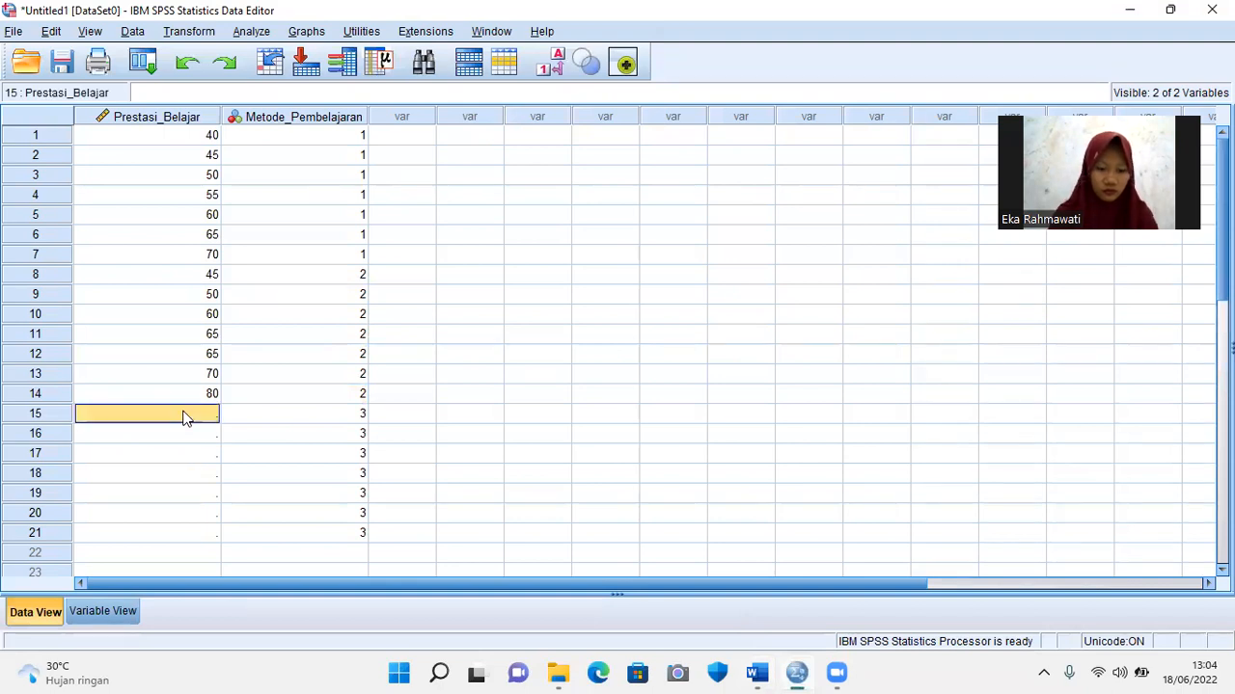
pyautogui.write('v')
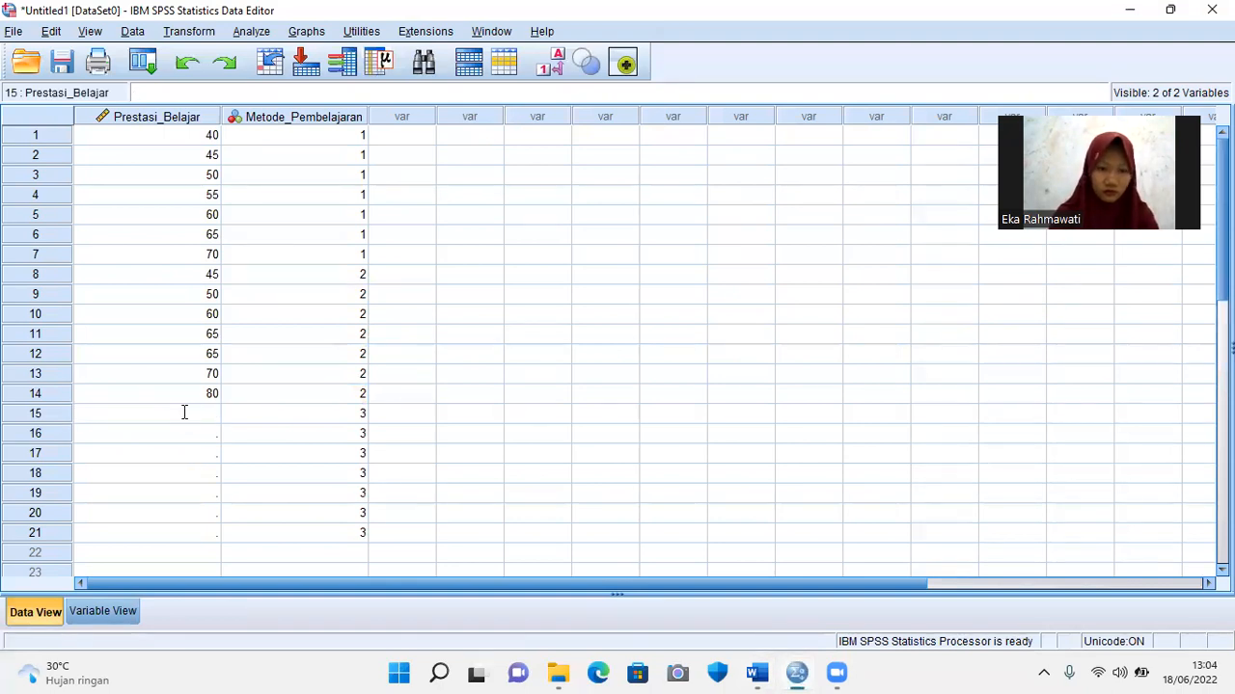
pyautogui.hotkey('ctrl', 'v')
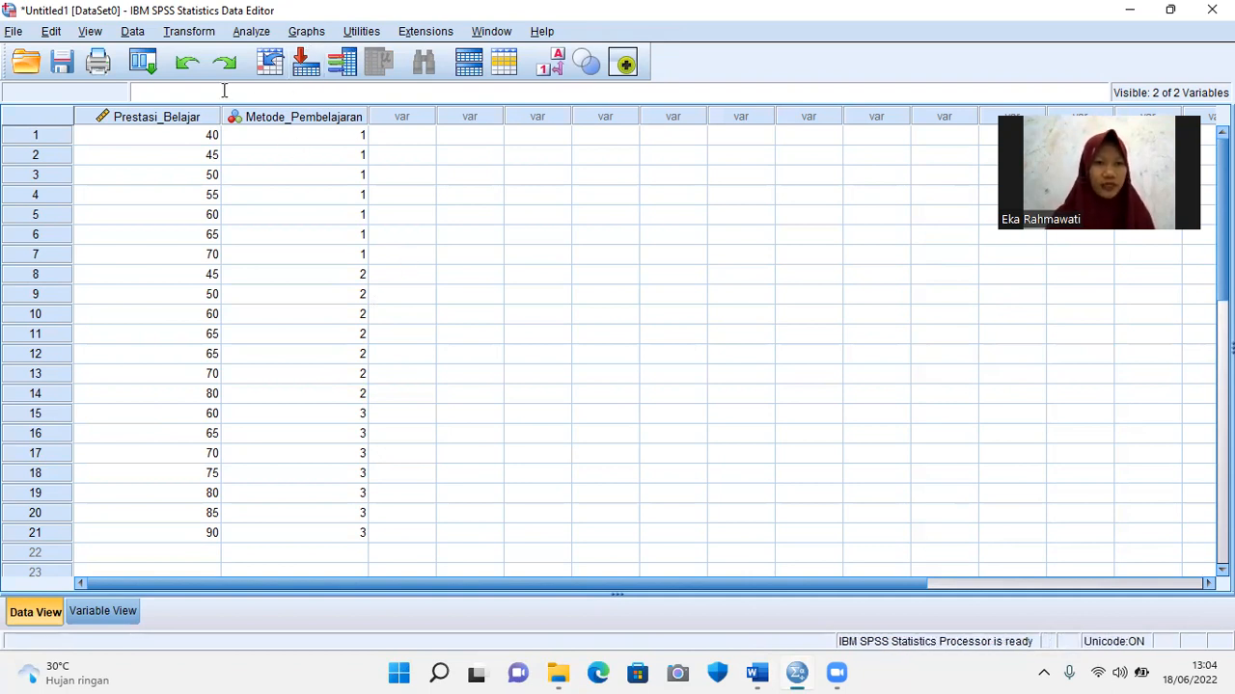
# - Set up an Explore analysis with Prestasi_Belajar as the dependent variable and Metode_Pembelajaran as the factor
pyautogui.click(251, 32)
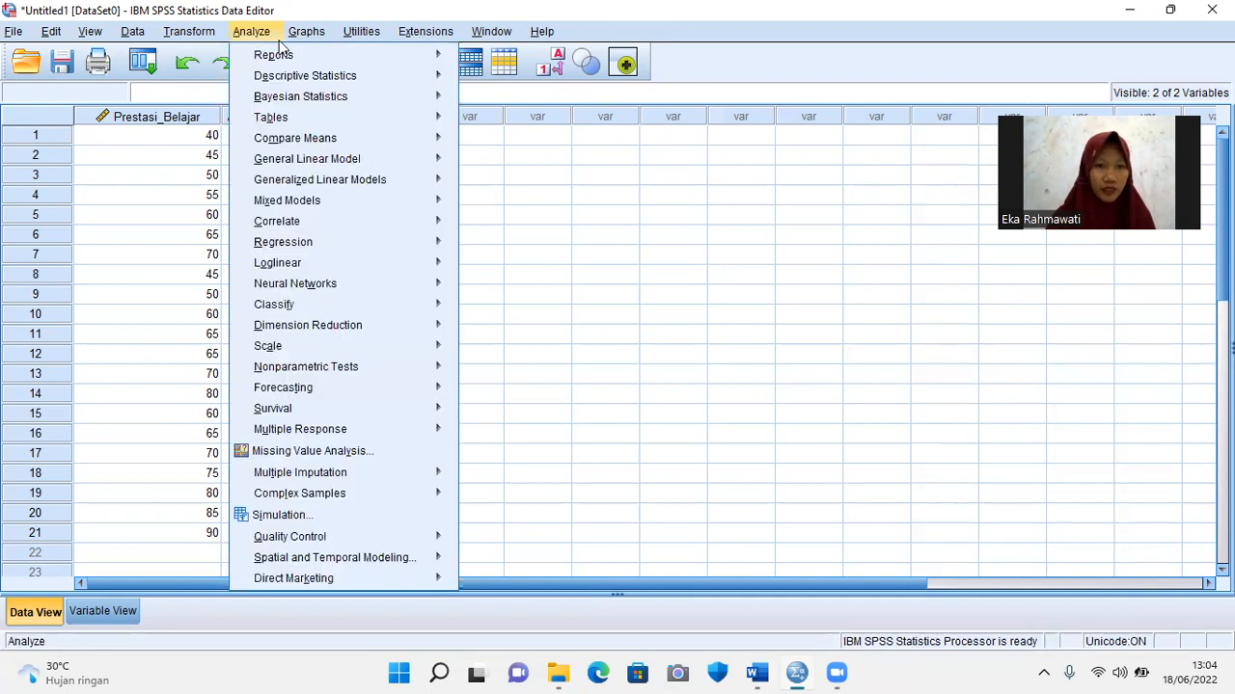
pyautogui.moveTo(307, 77)
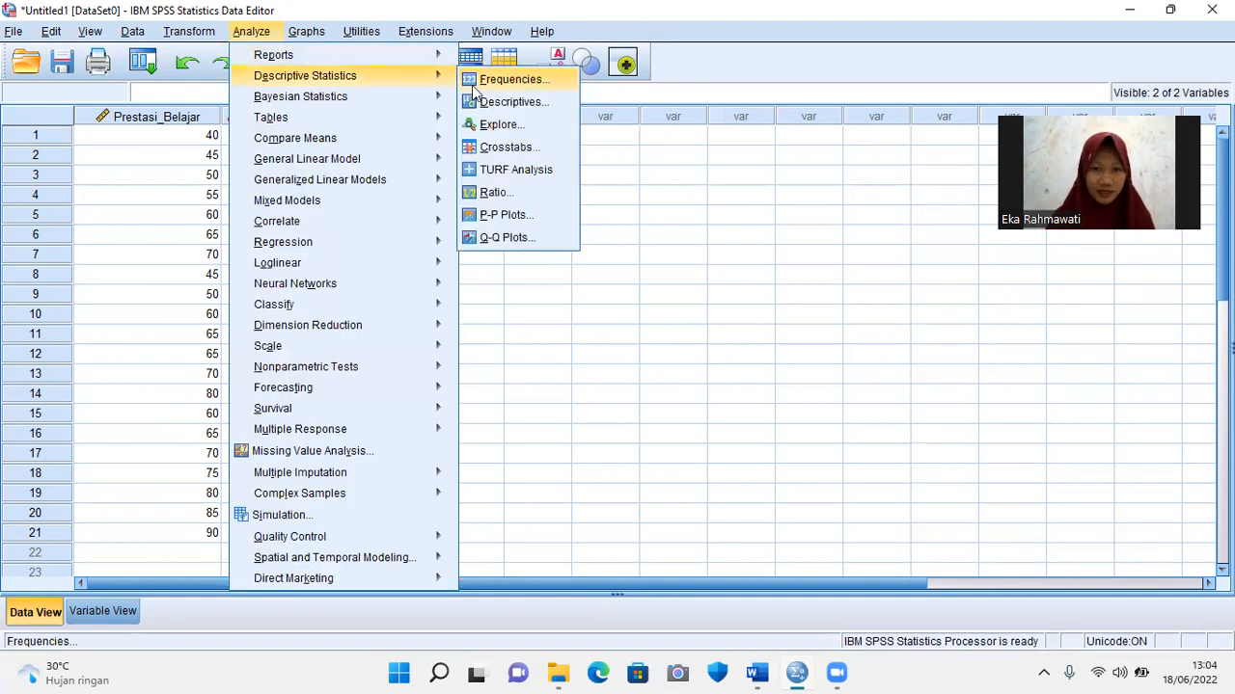
pyautogui.click(507, 131)
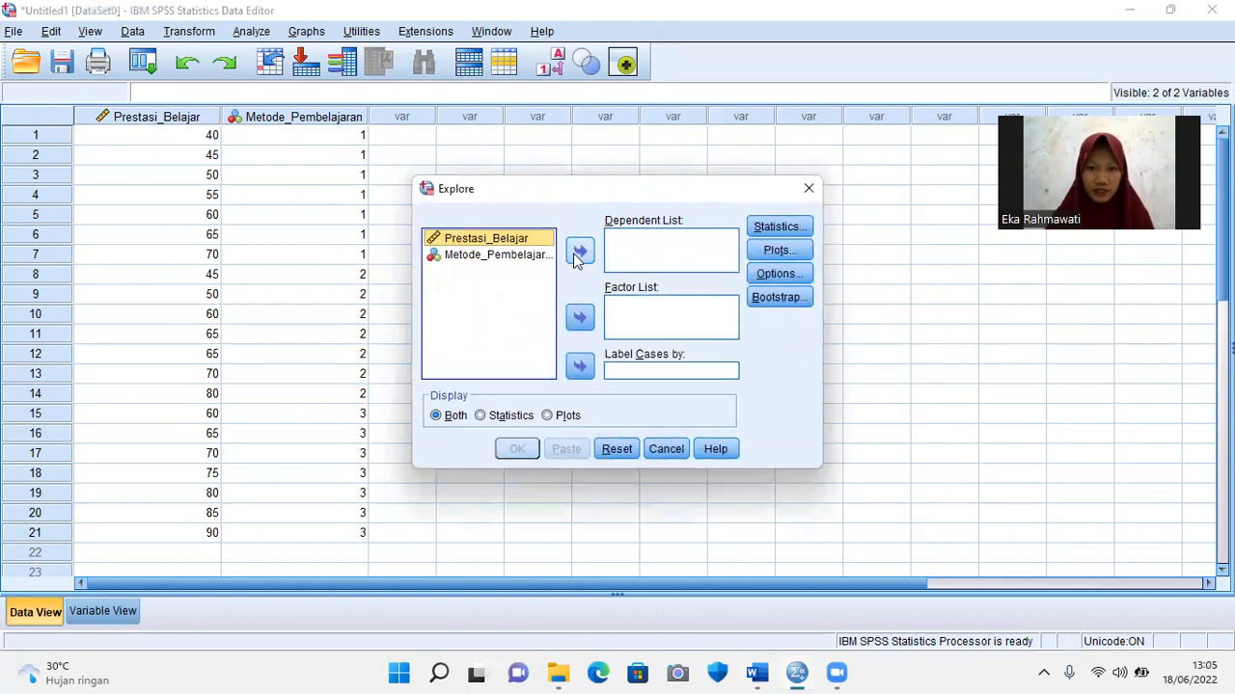
pyautogui.click(579, 253)
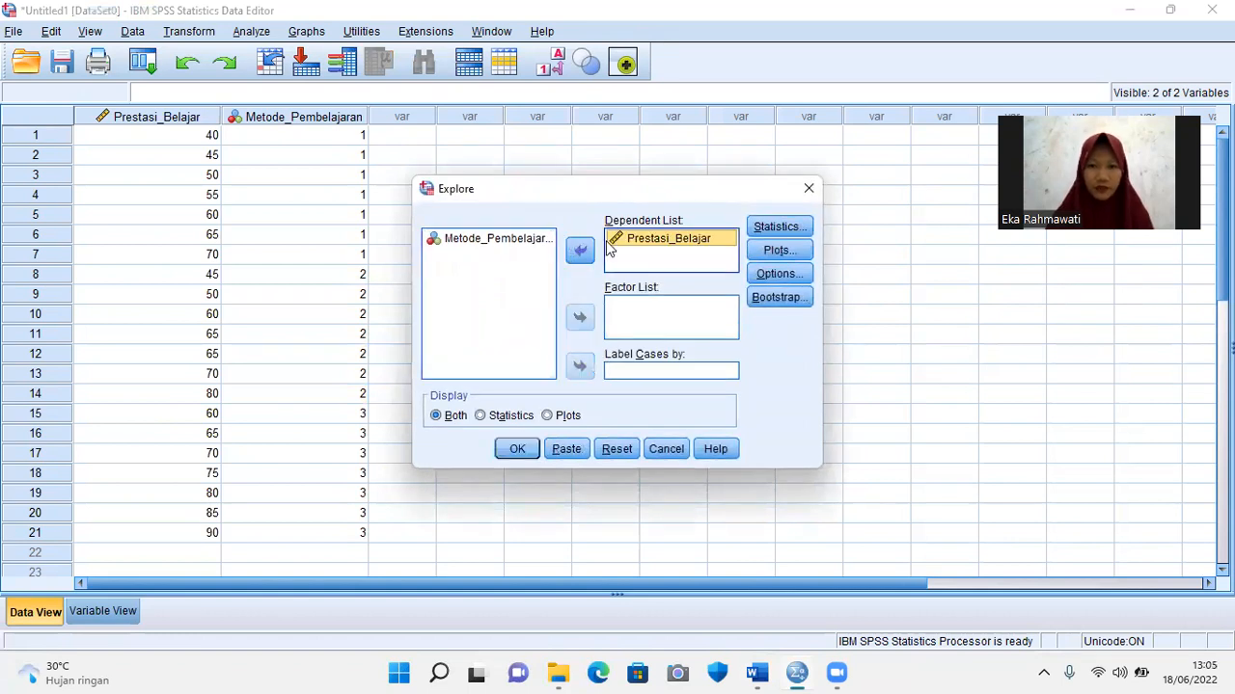
pyautogui.click(512, 246)
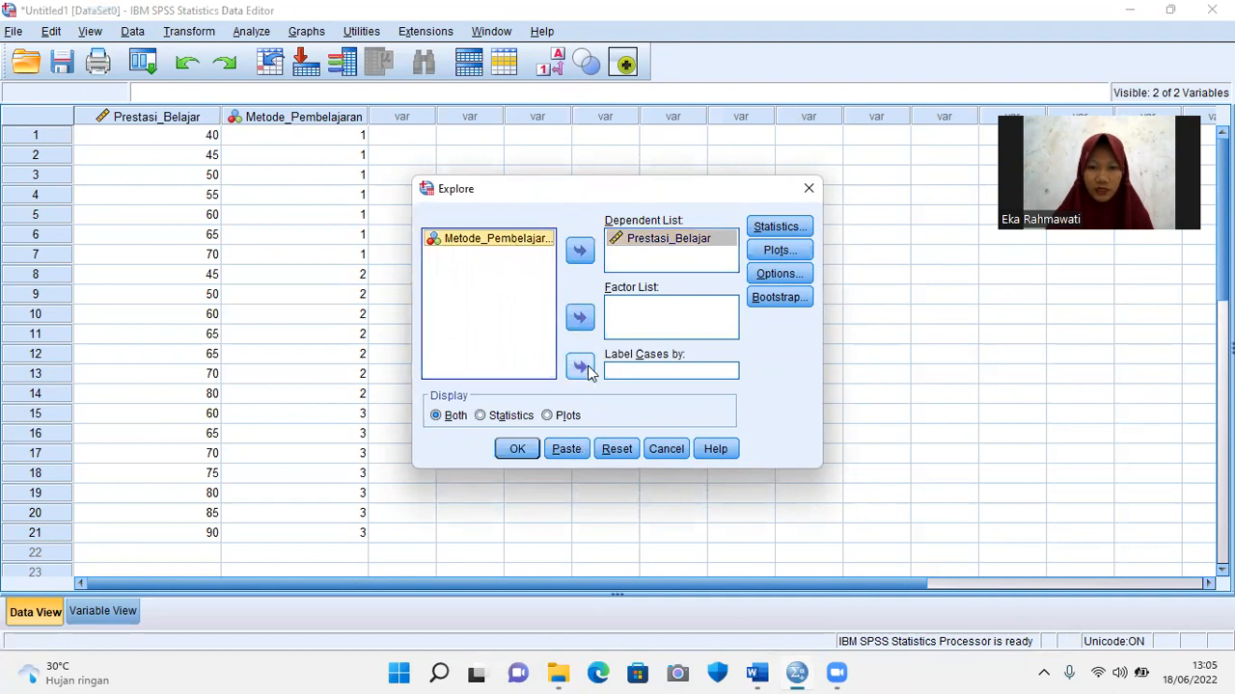
pyautogui.click(579, 317)
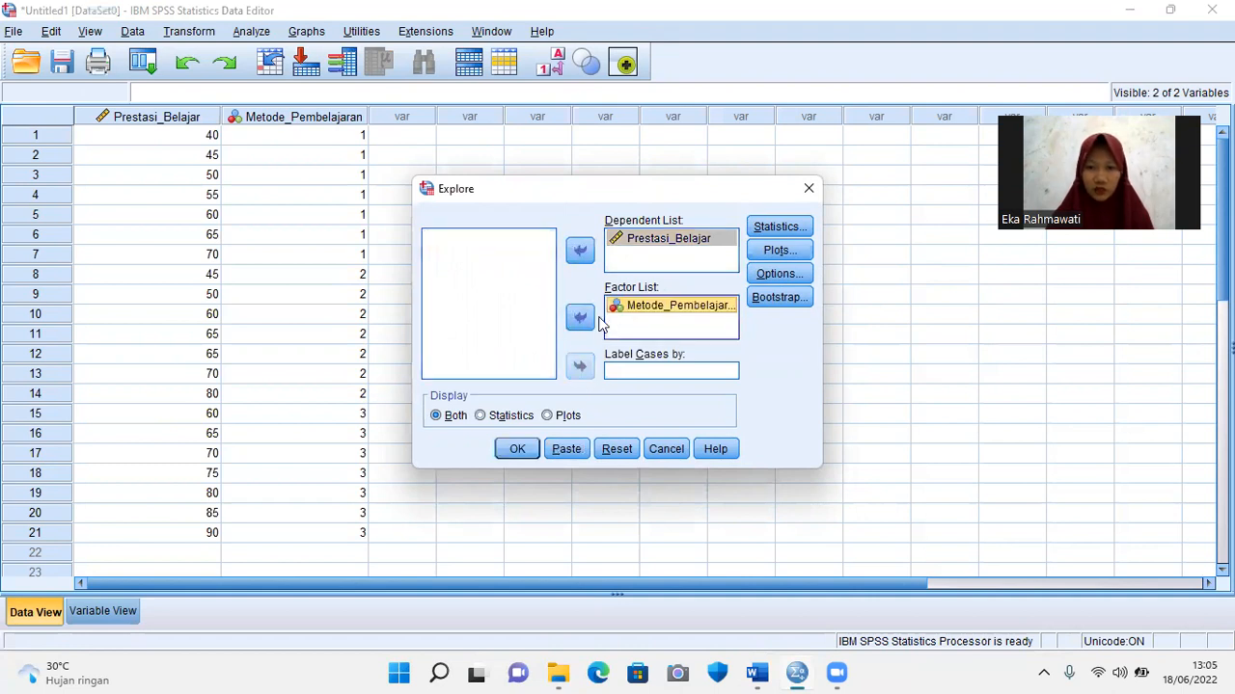
# - Enable normality plots with tests for the Explore analysis and run it
pyautogui.click(769, 251)
pyautogui.click(519, 315)
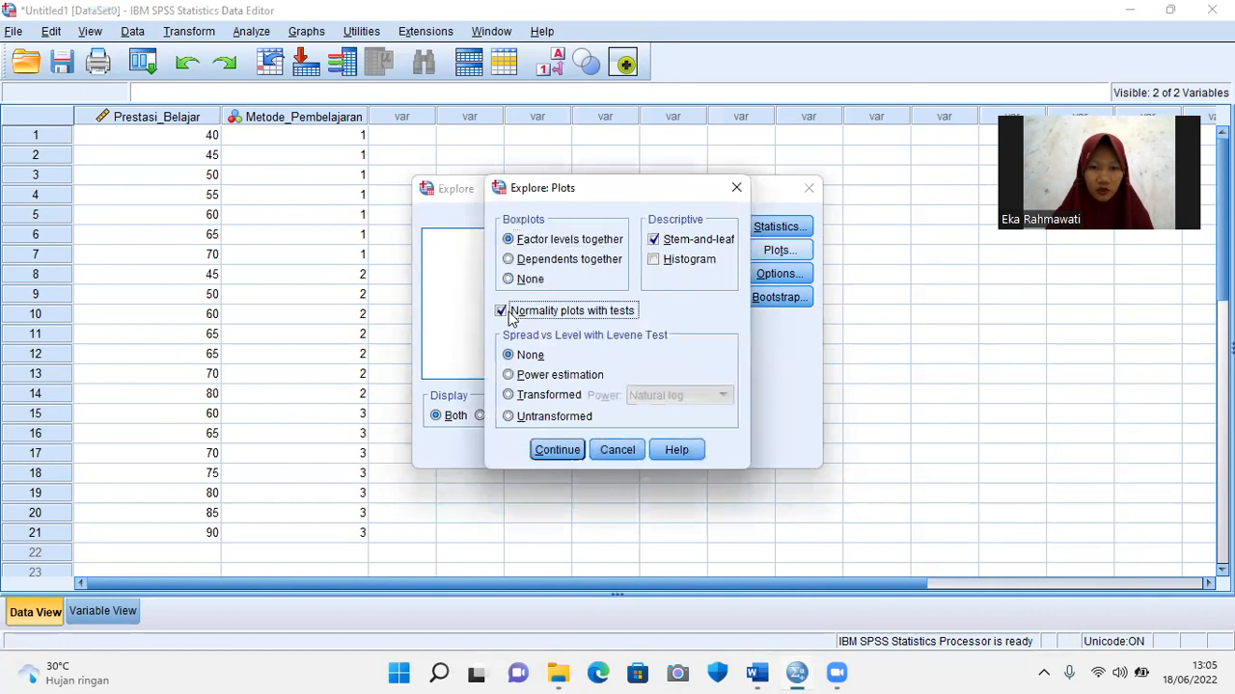
pyautogui.click(557, 451)
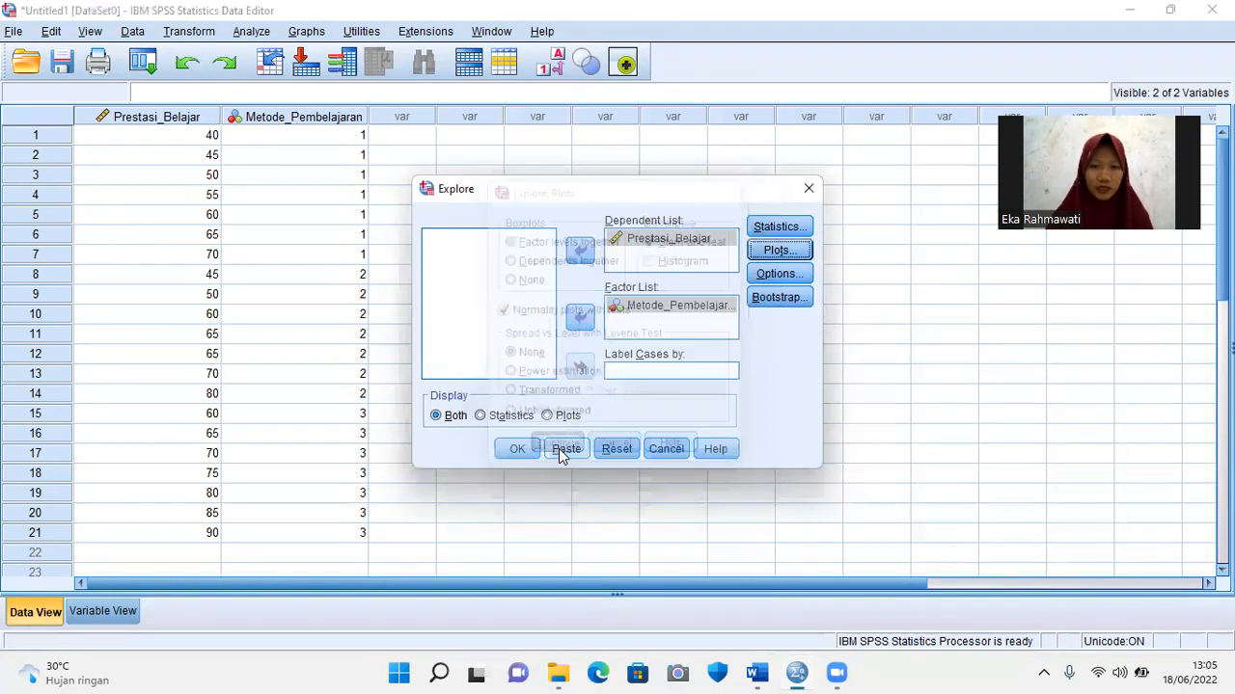
pyautogui.click(510, 451)
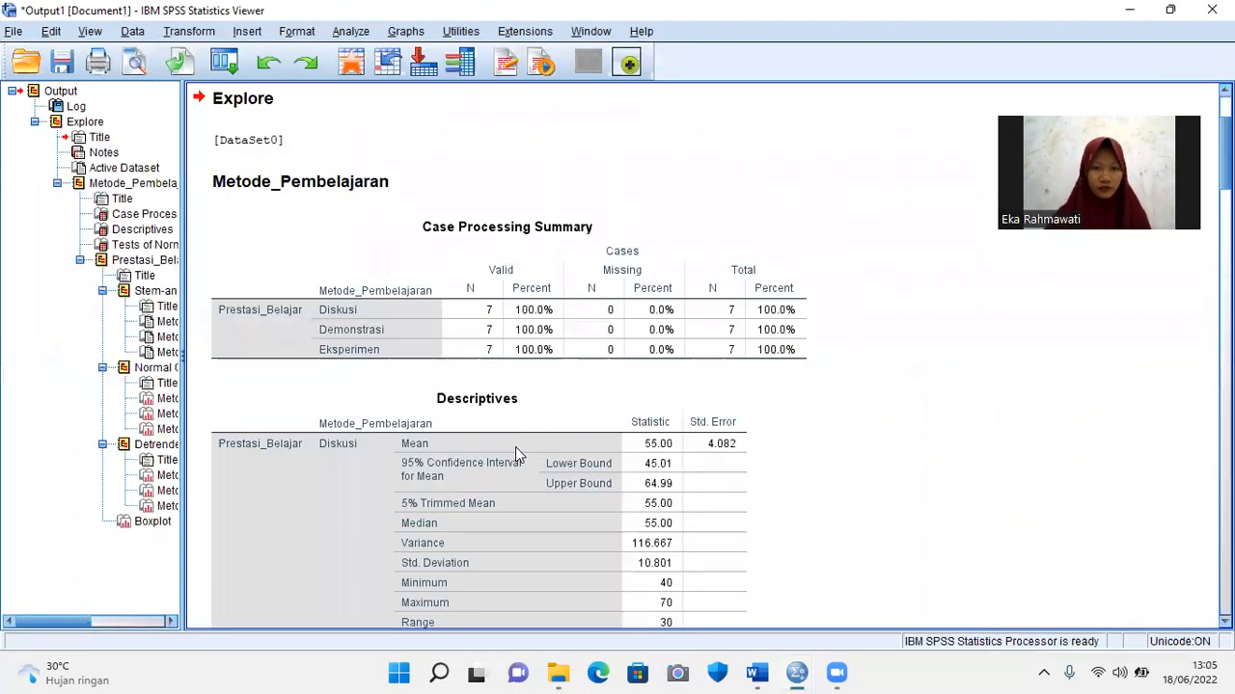
# - Examine the Tests of Normality table for the three teaching methods in the Explore output
pyautogui.scroll(-3, 603, 308)
pyautogui.scroll(2, 604, 309)
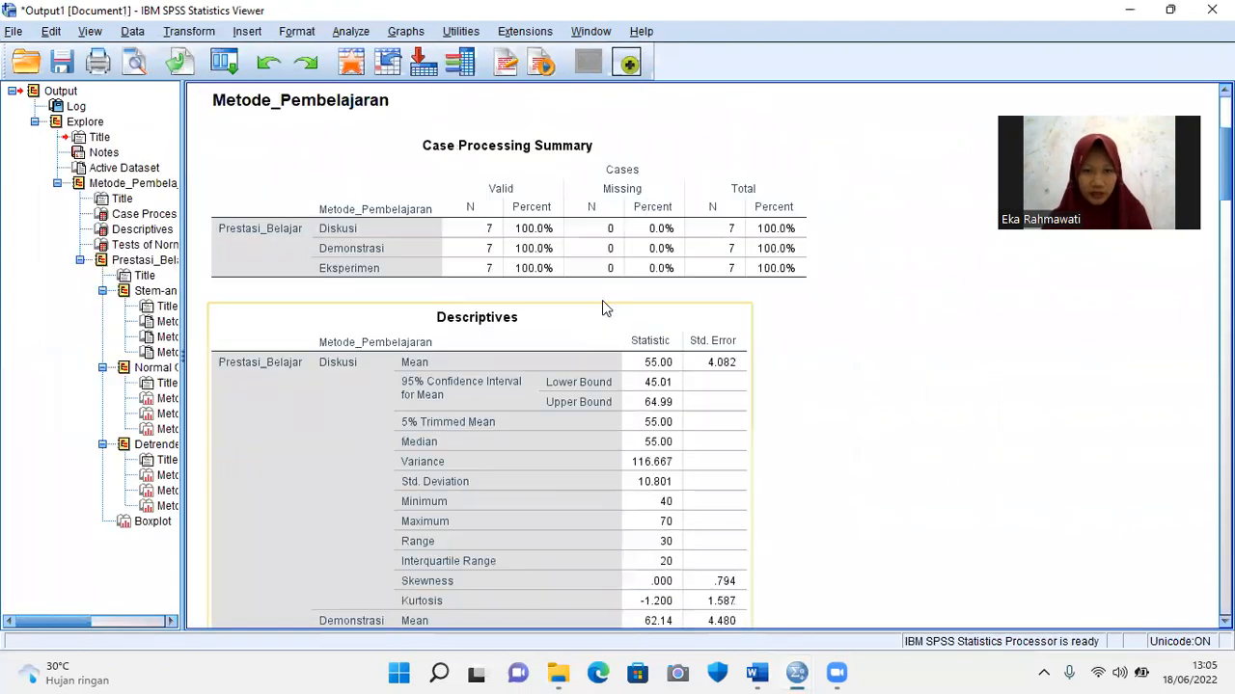
pyautogui.scroll(-9, 602, 307)
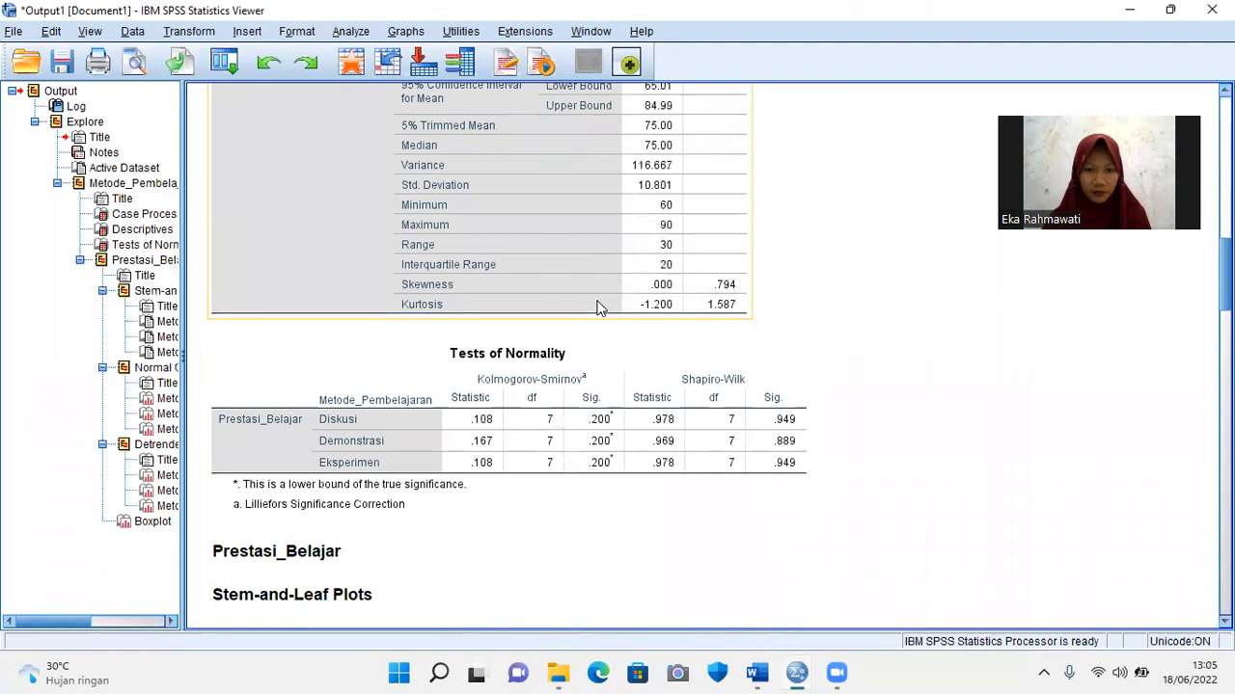
pyautogui.scroll(-3, 597, 307)
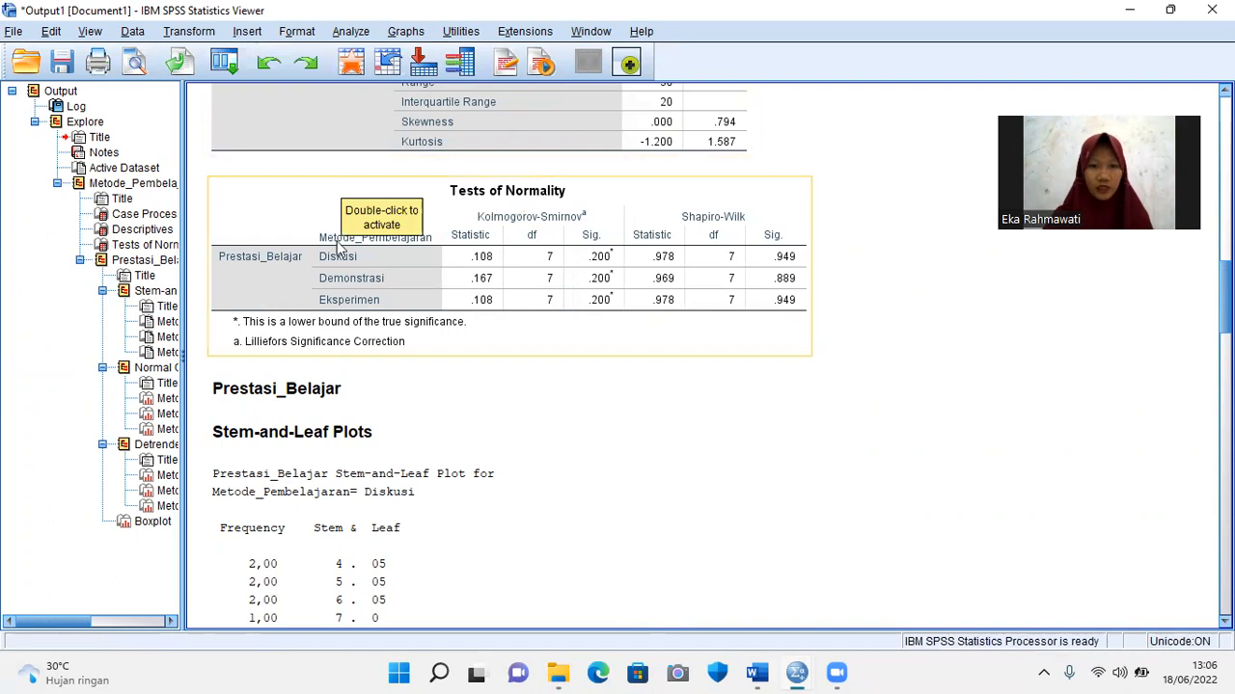
# - Set up a One-Way ANOVA with Prestasi_Belajar as the dependent variable and Metode_Pembelajaran as the factor
pyautogui.click(350, 31)
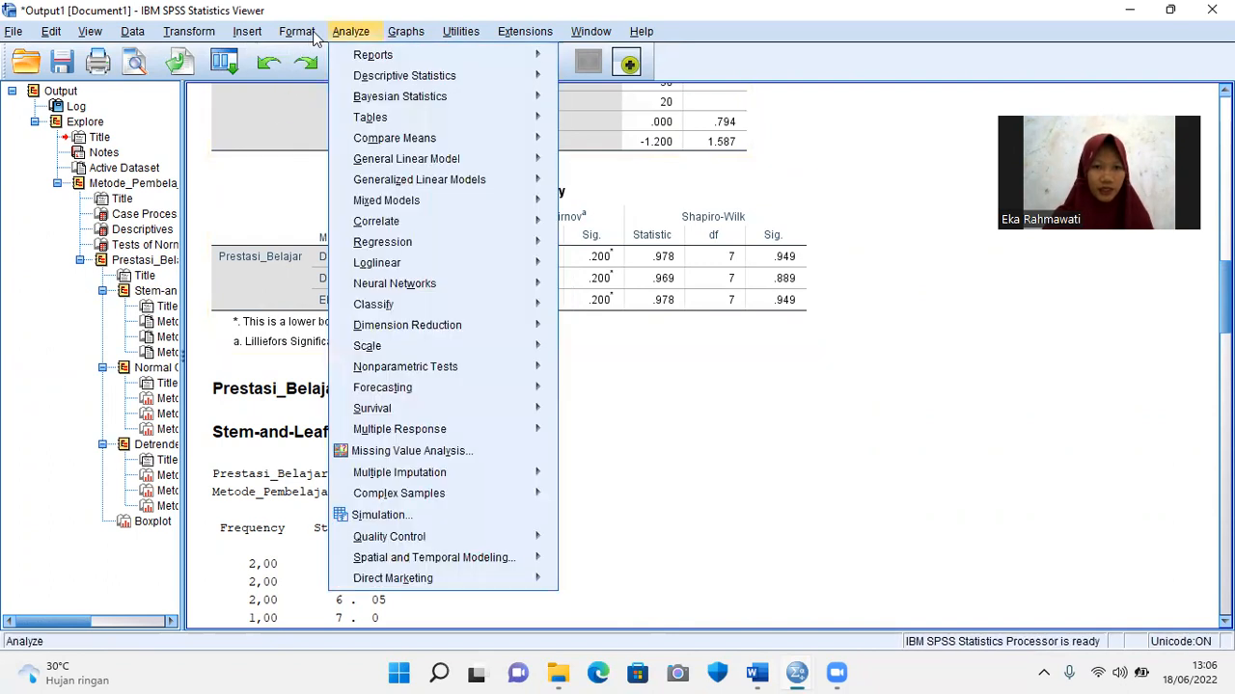
pyautogui.moveTo(488, 138)
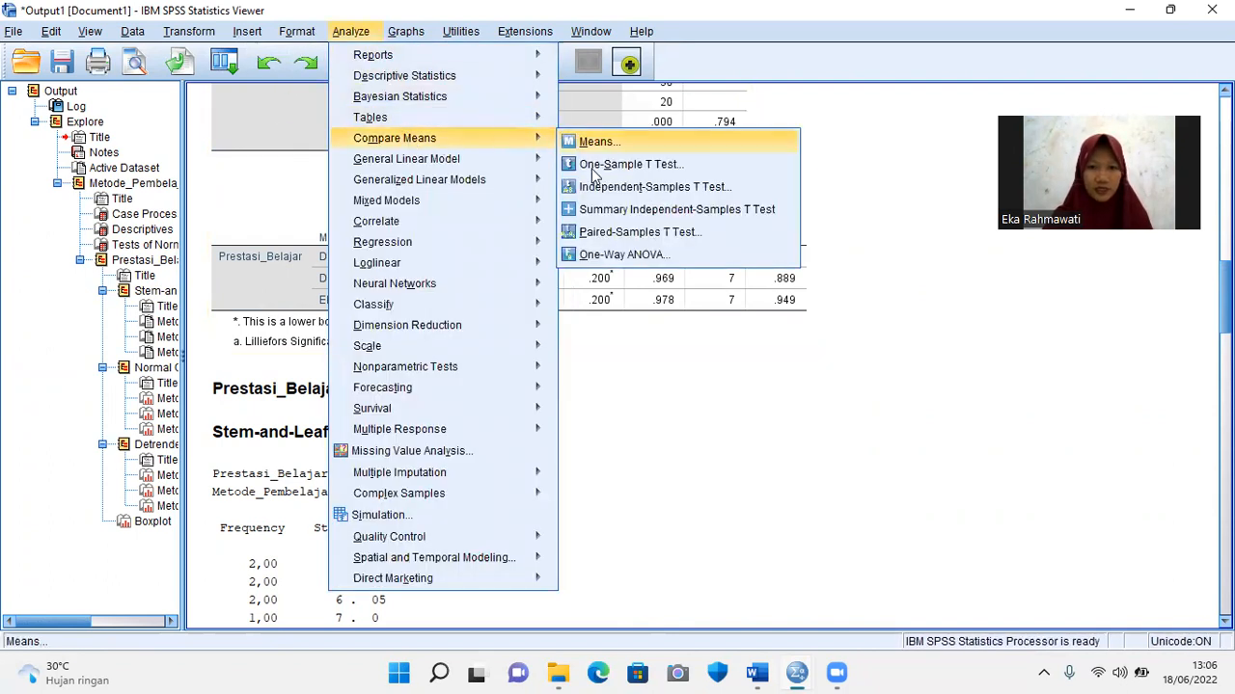
pyautogui.click(613, 256)
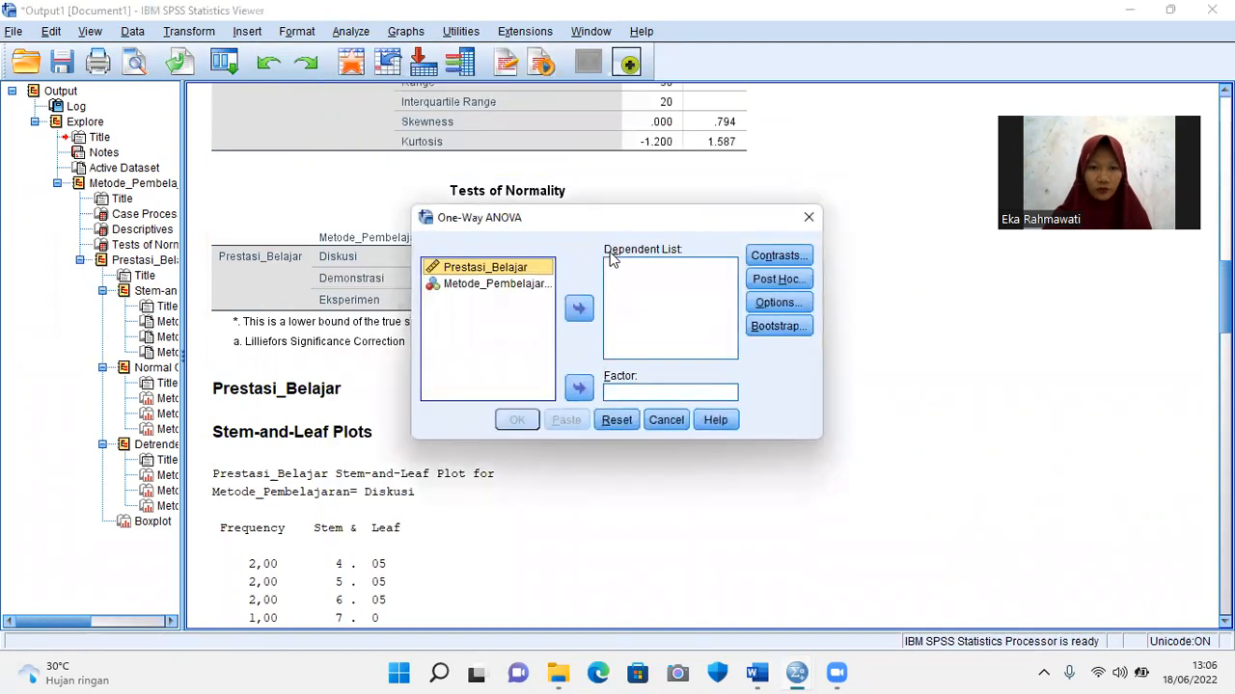
pyautogui.click(580, 309)
pyautogui.click(503, 271)
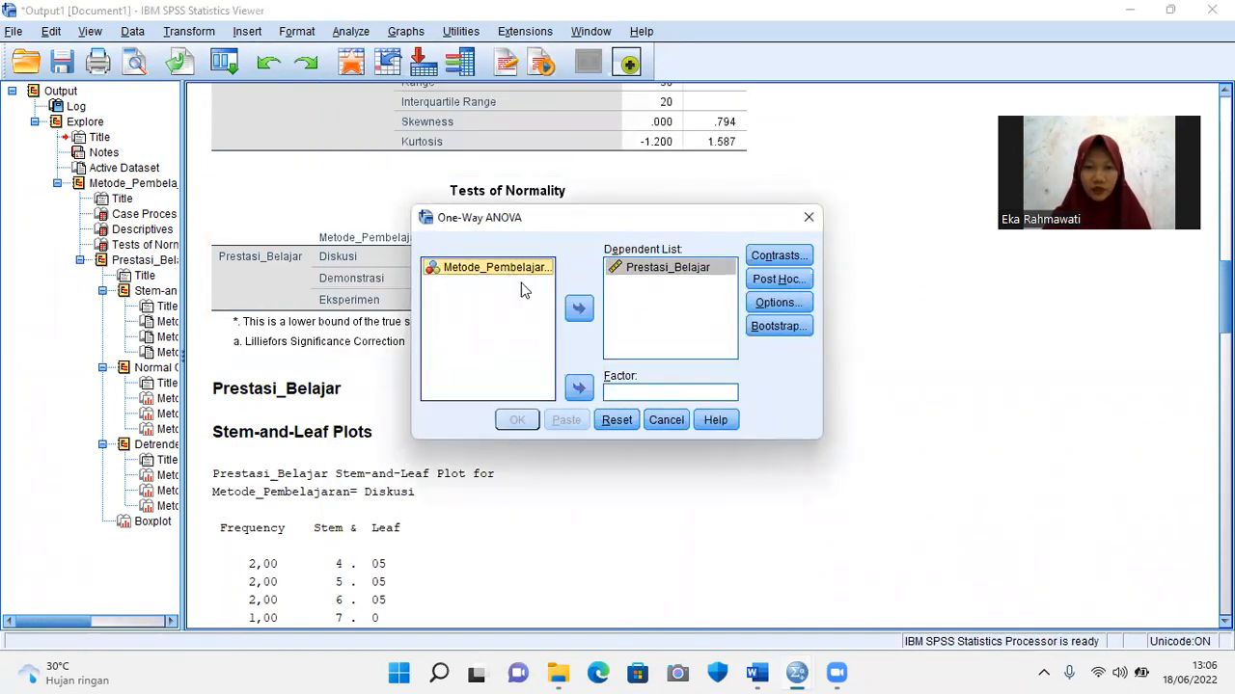
pyautogui.click(579, 387)
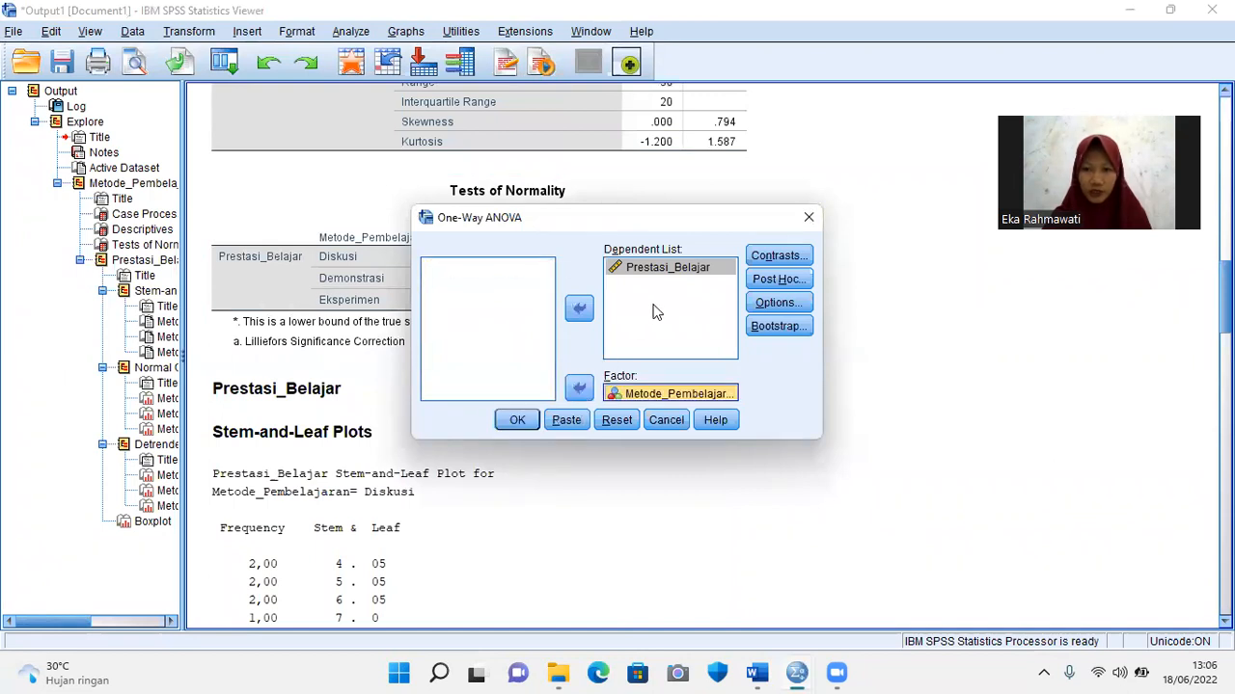
# - Request Descriptive statistics and the Homogeneity of variance test for the One-Way ANOVA and run it
pyautogui.click(760, 305)
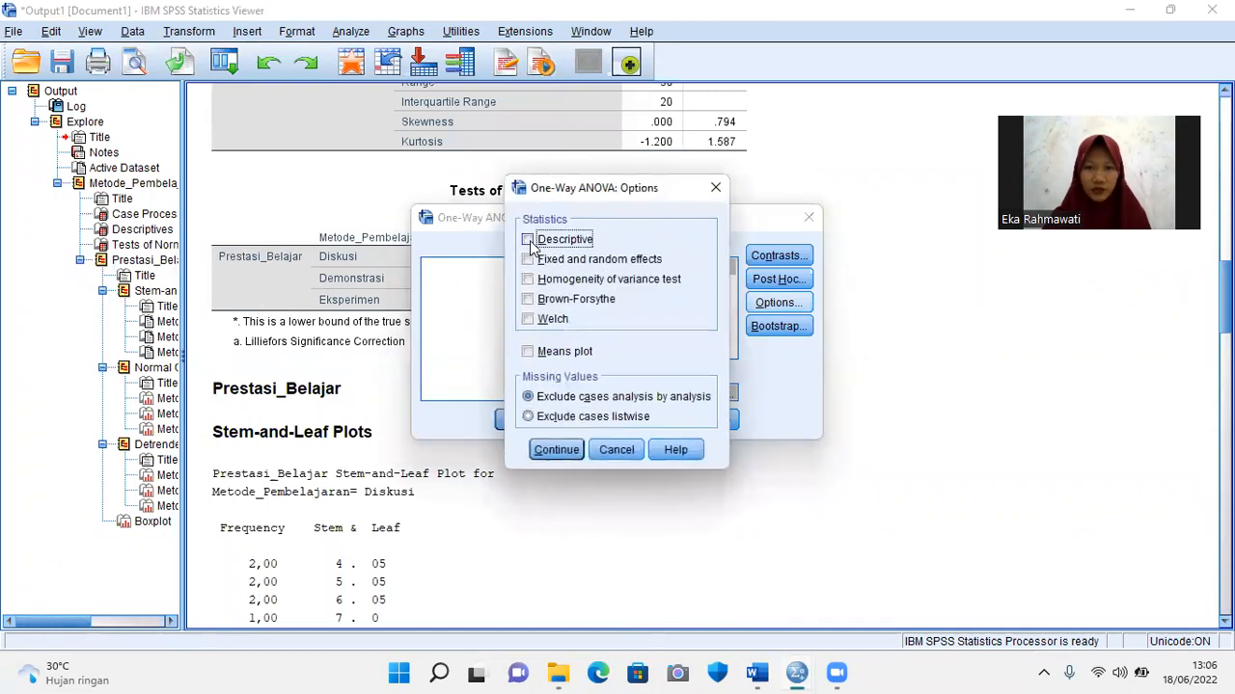
pyautogui.click(527, 279)
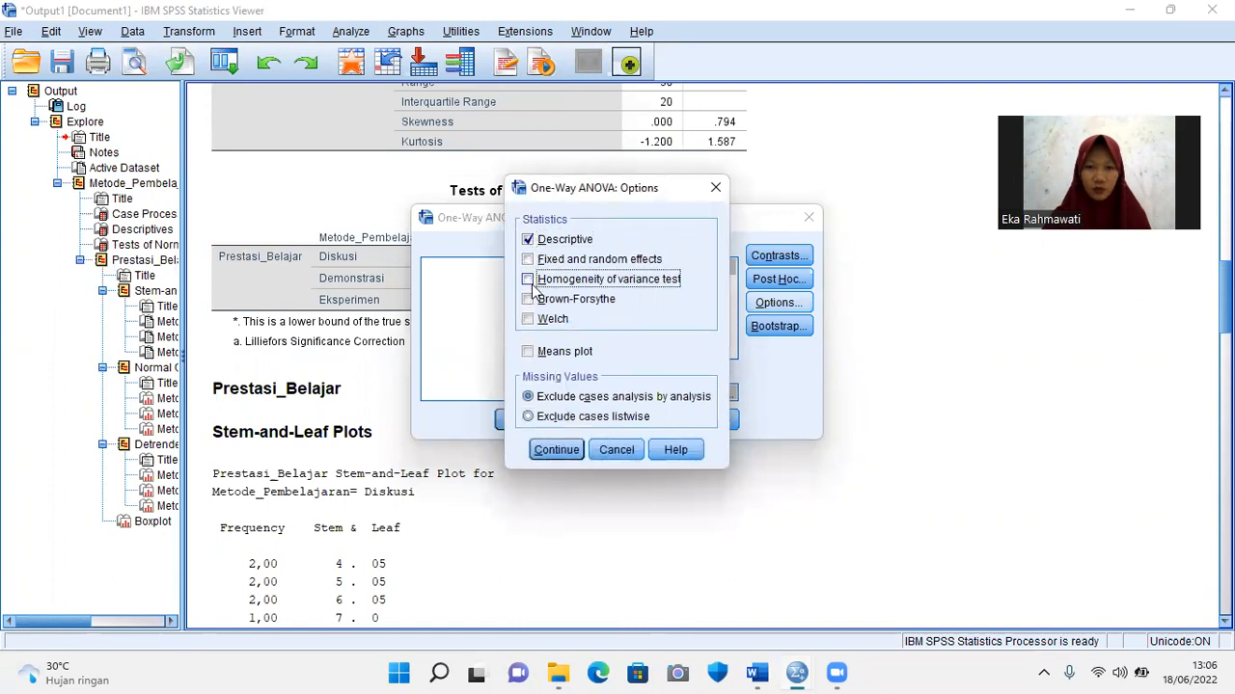
pyautogui.click(557, 453)
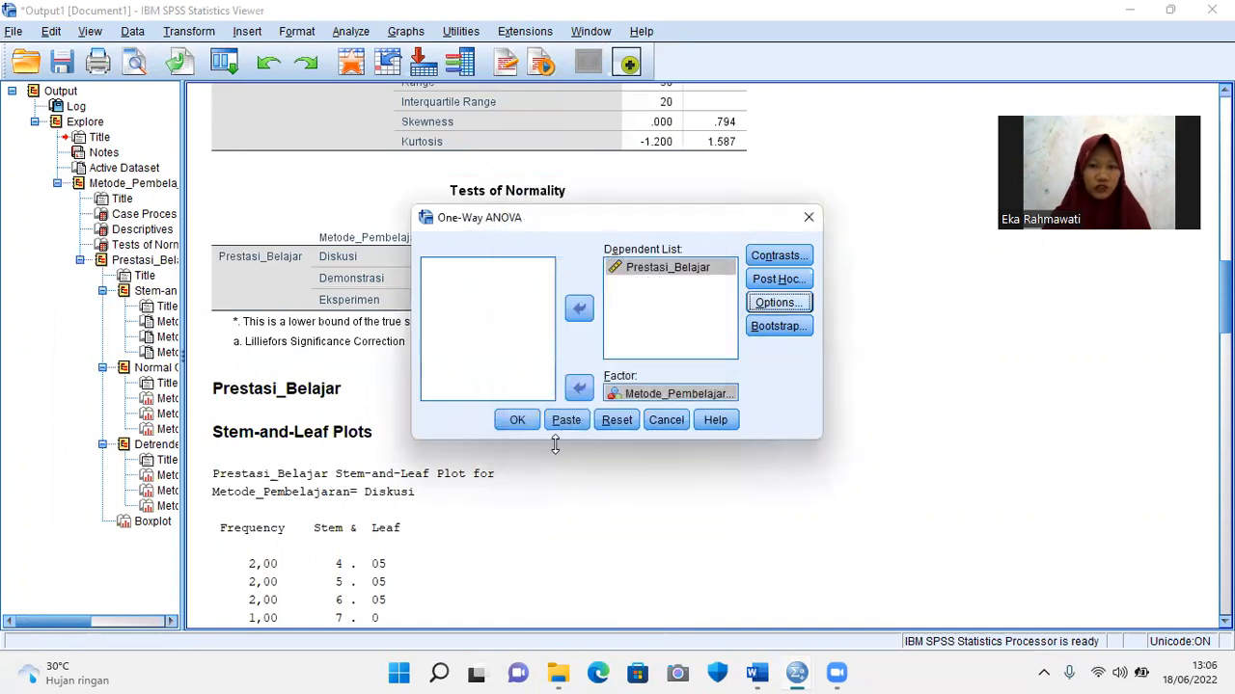
pyautogui.click(517, 422)
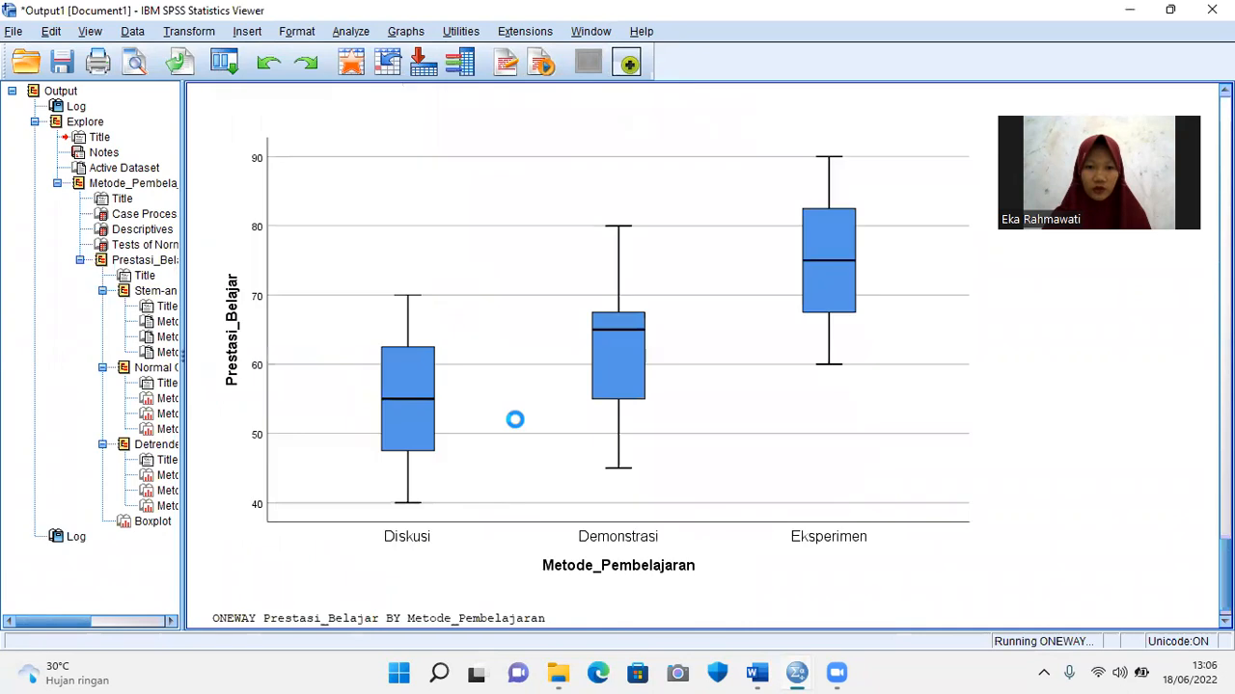
# - Examine the Descriptives and Test of Homogeneity of Variances tables in the Oneway output
pyautogui.click(562, 258)
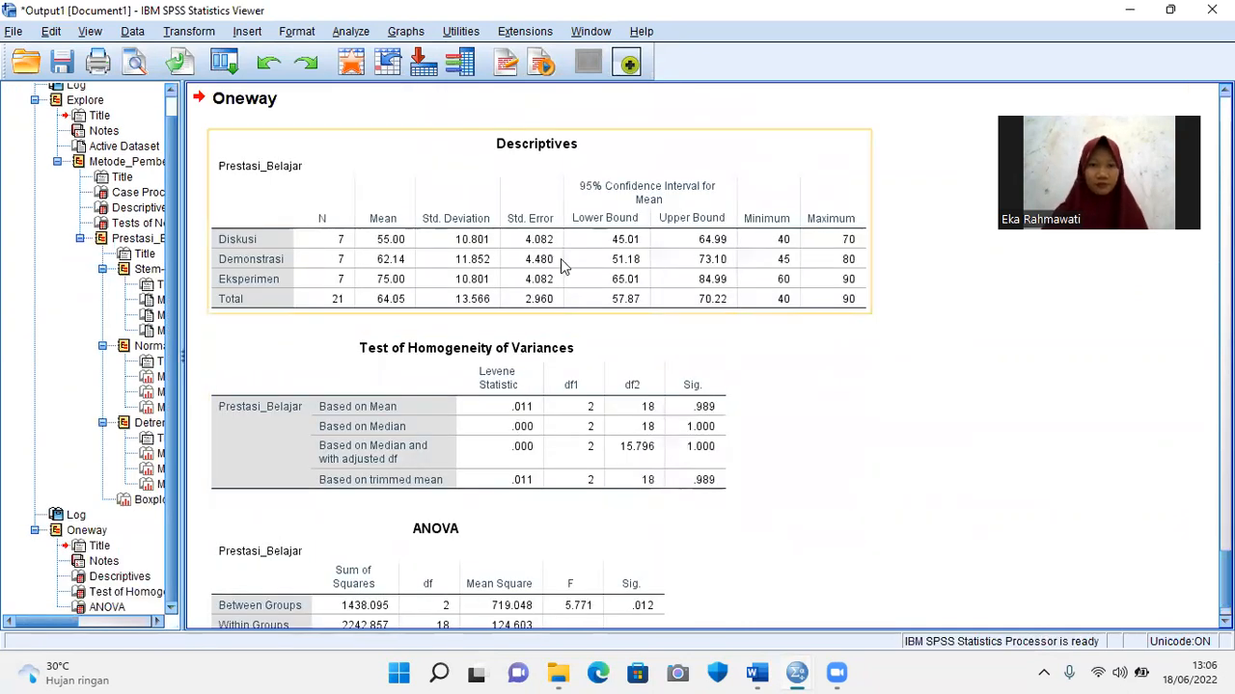
pyautogui.scroll(-2, 563, 277)
pyautogui.click(563, 277)
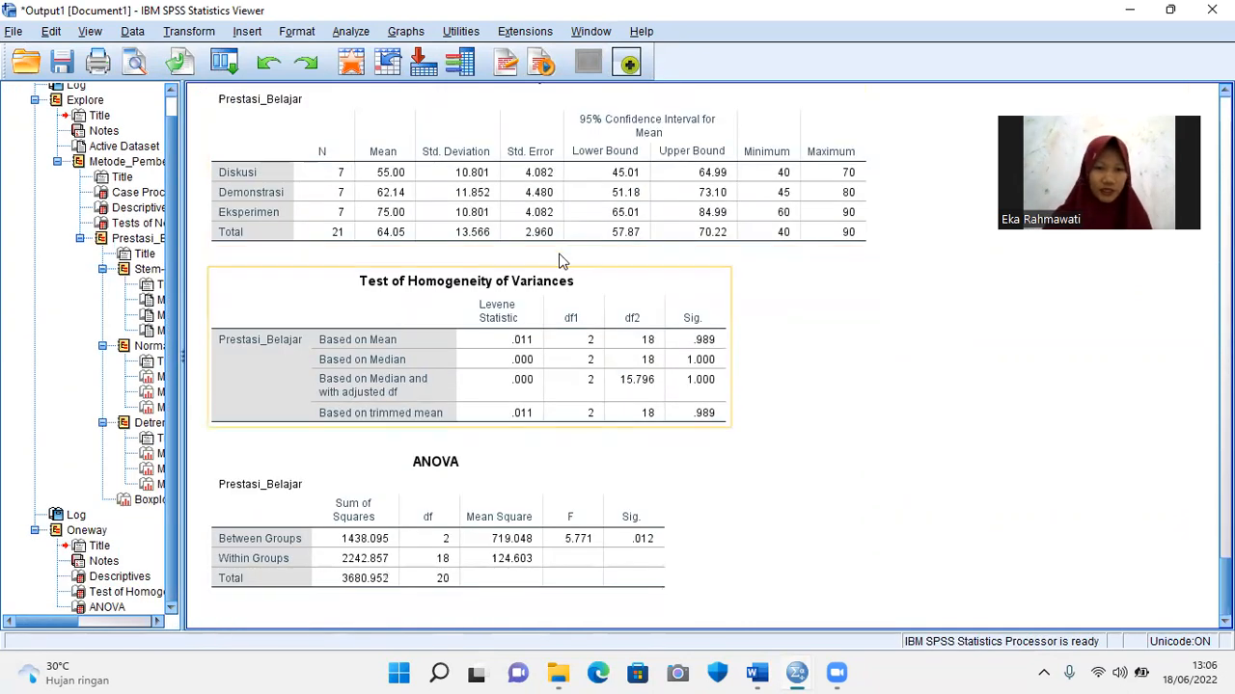
pyautogui.click(508, 478)
pyautogui.scroll(3, 528, 342)
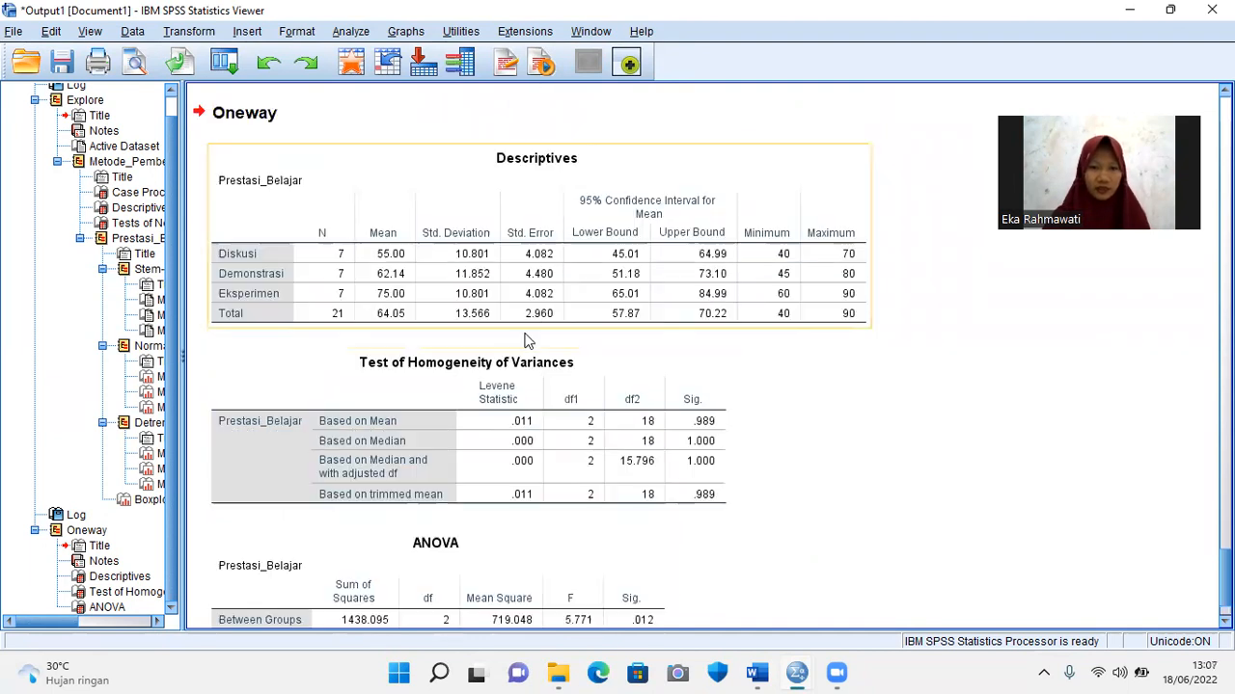
pyautogui.scroll(-2, 531, 345)
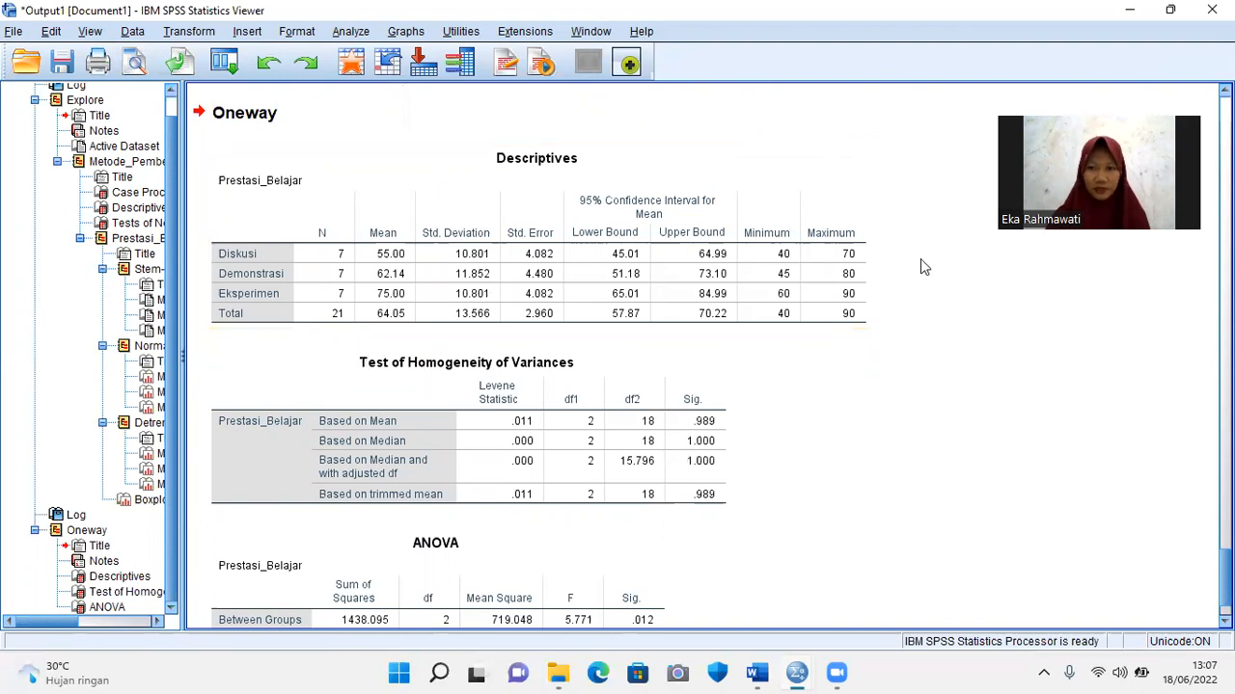
pyautogui.scroll(-2, 848, 344)
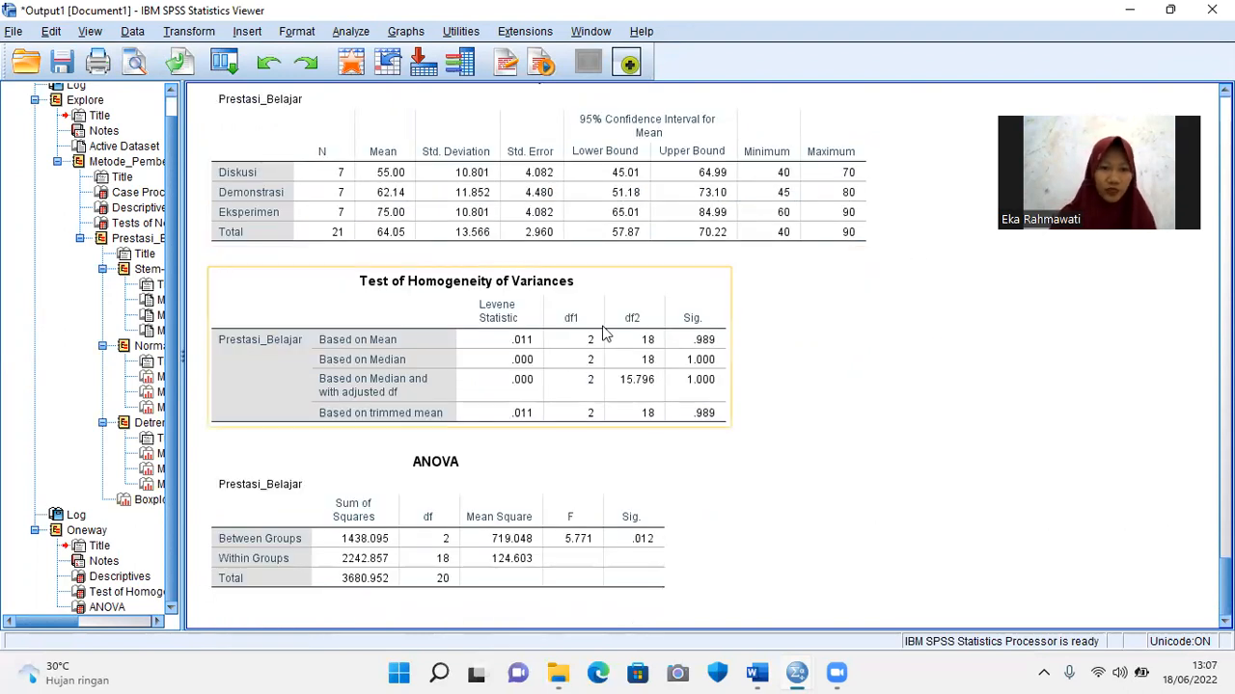
pyautogui.click(313, 299)
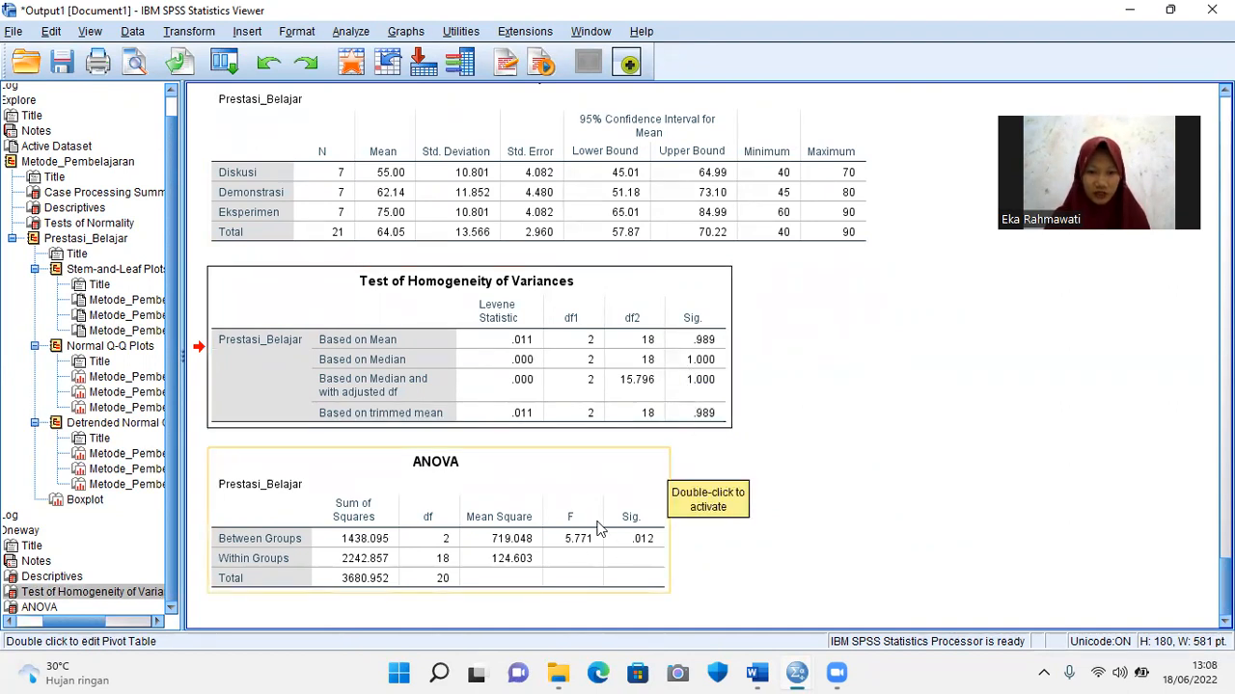
# - Examine the F and significance values in the ANOVA table of the Oneway output
pyautogui.click(589, 486)
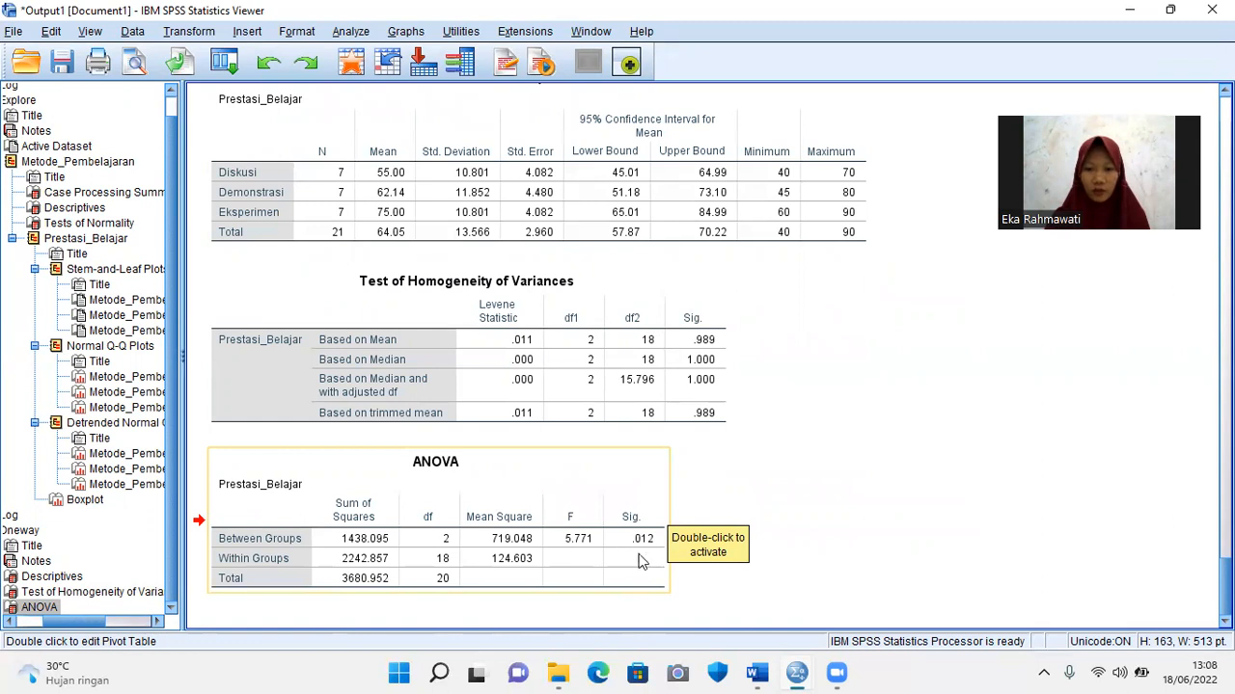
pyautogui.click(643, 501)
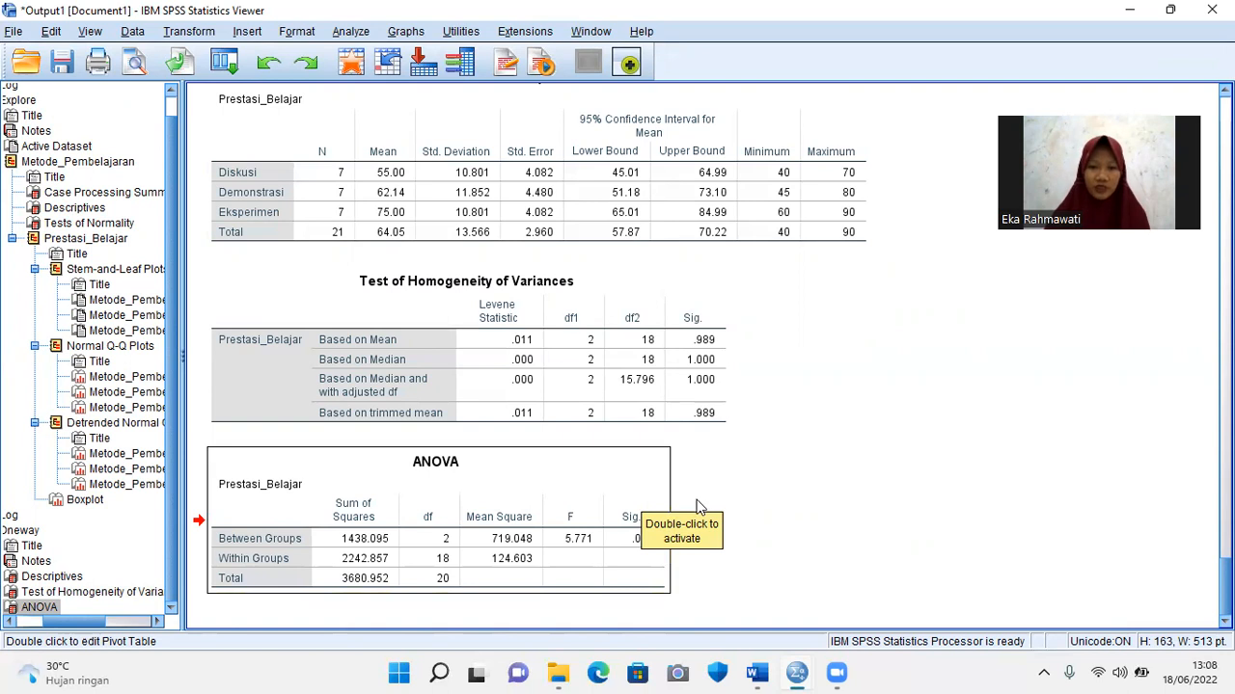
pyautogui.scroll(1, 633, 511)
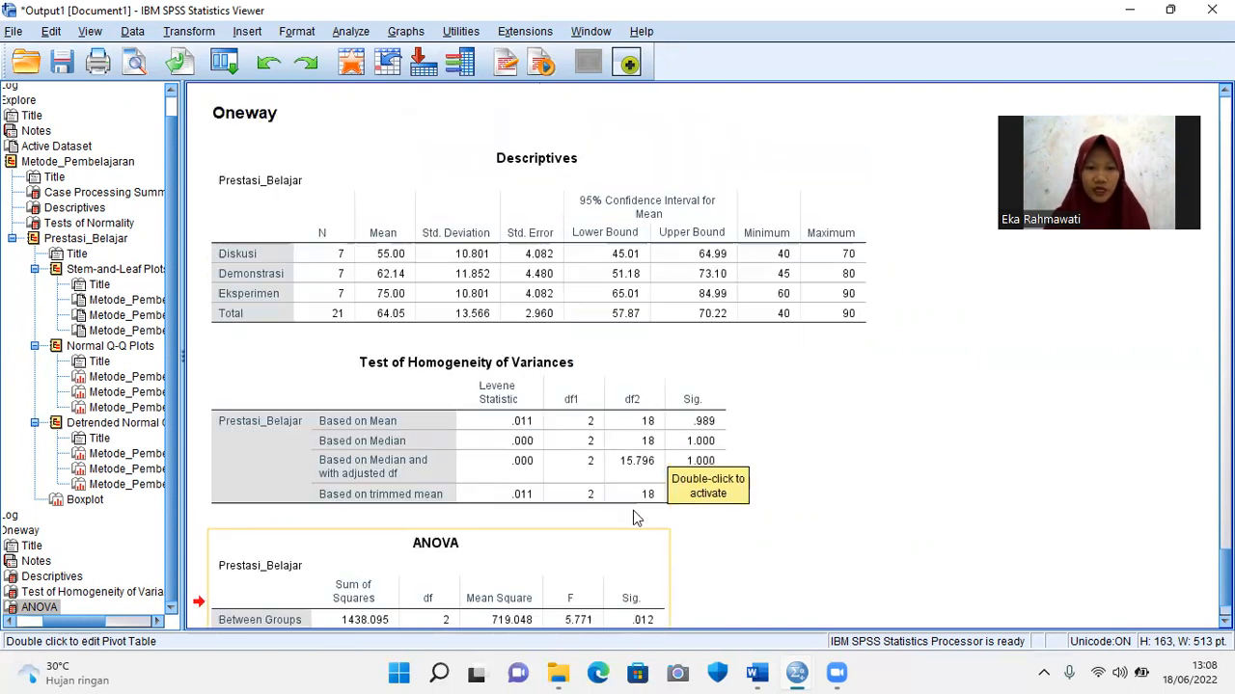
pyautogui.scroll(-1, 632, 510)
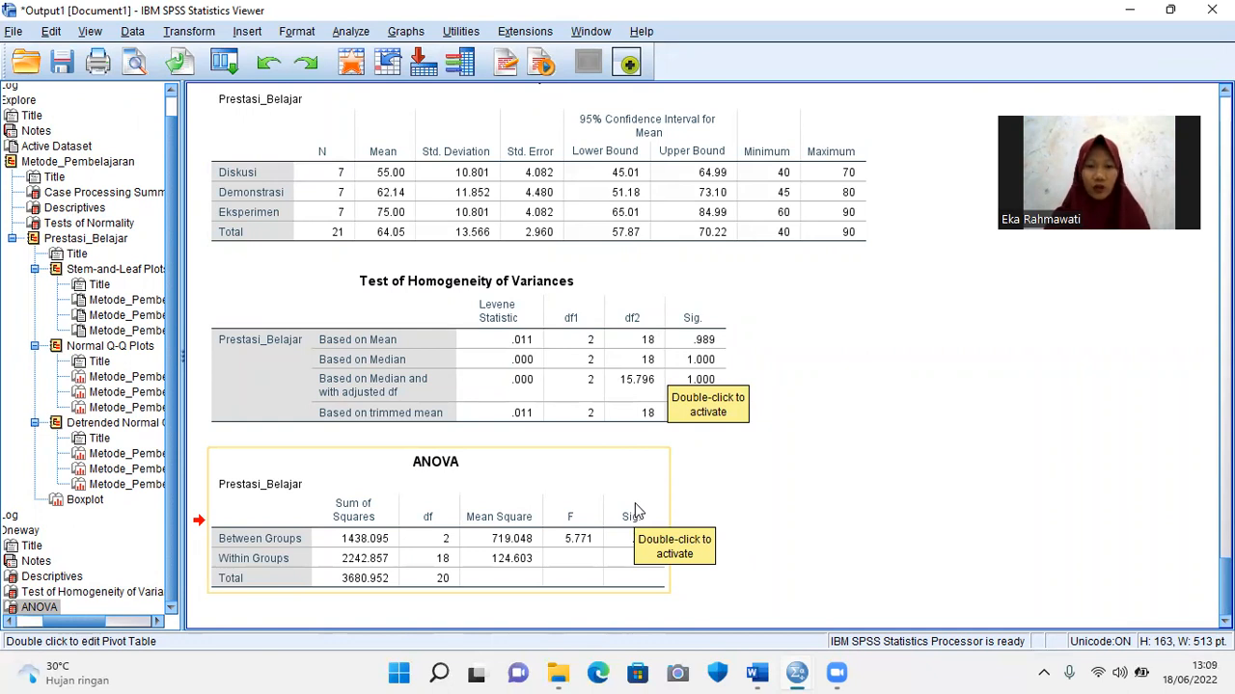
pyautogui.click(634, 510)
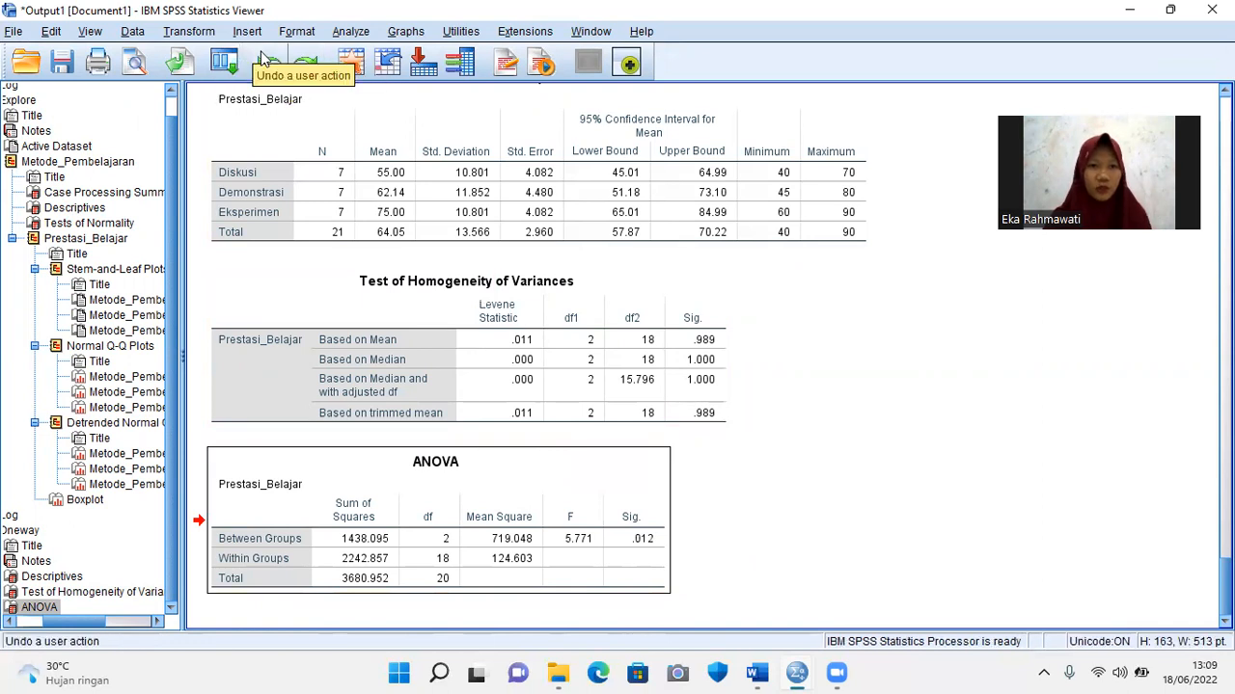
# - Rerun the One-Way ANOVA of Prestasi_Belajar by Metode_Pembelajaran with the Tukey post hoc test added
pyautogui.click(355, 32)
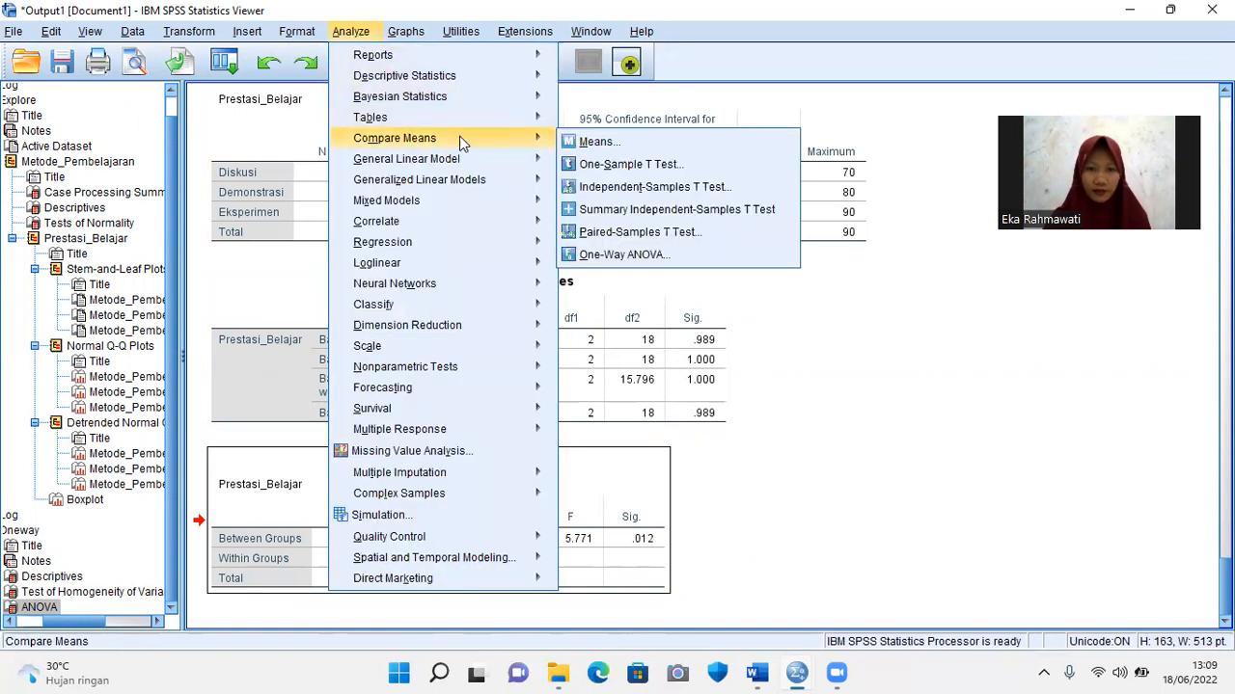
pyautogui.moveTo(540, 144)
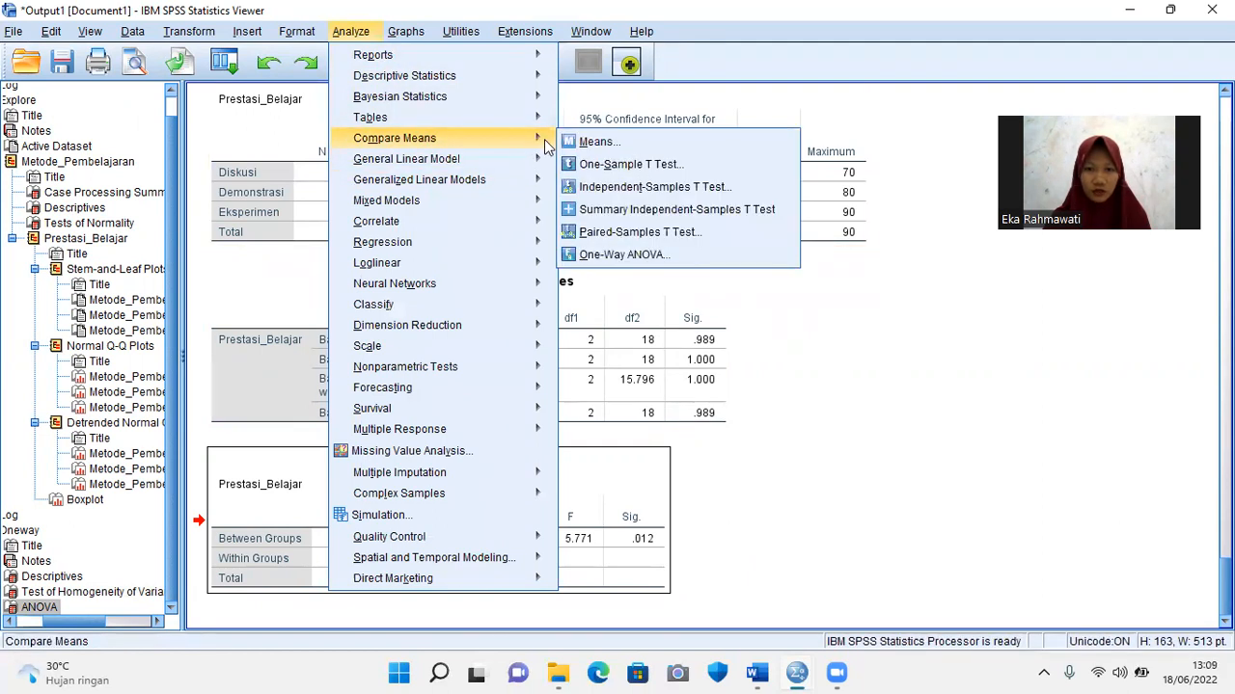
pyautogui.click(605, 254)
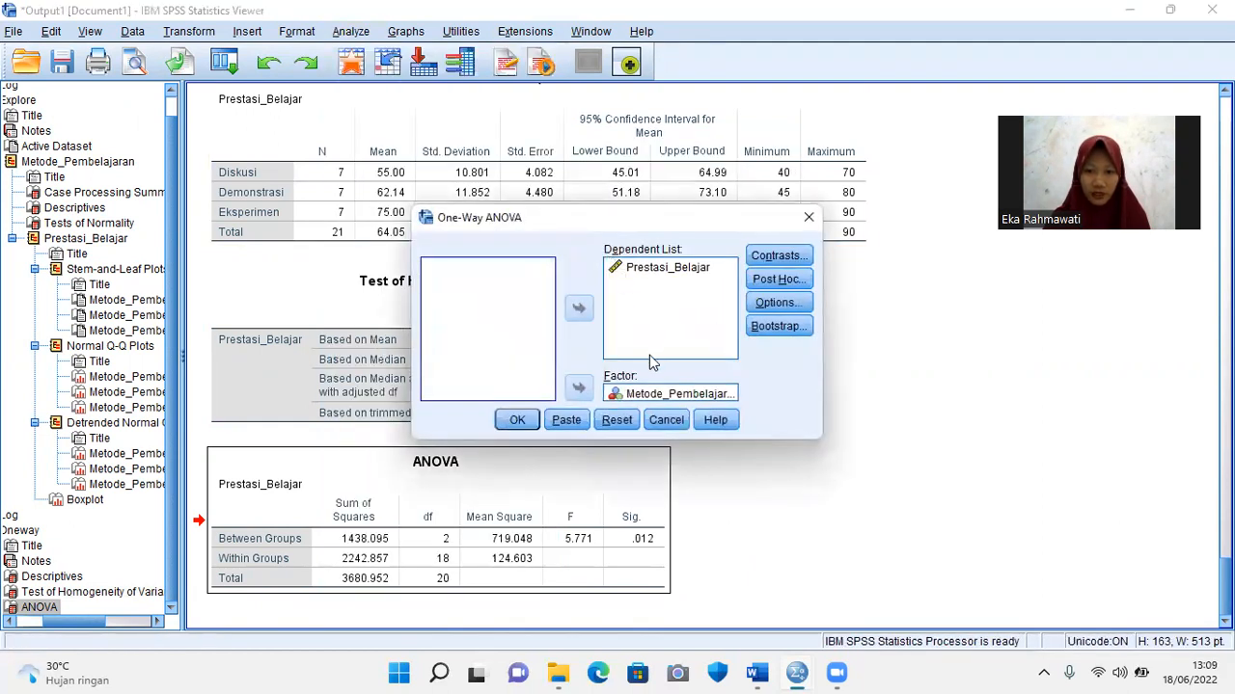
pyautogui.click(758, 280)
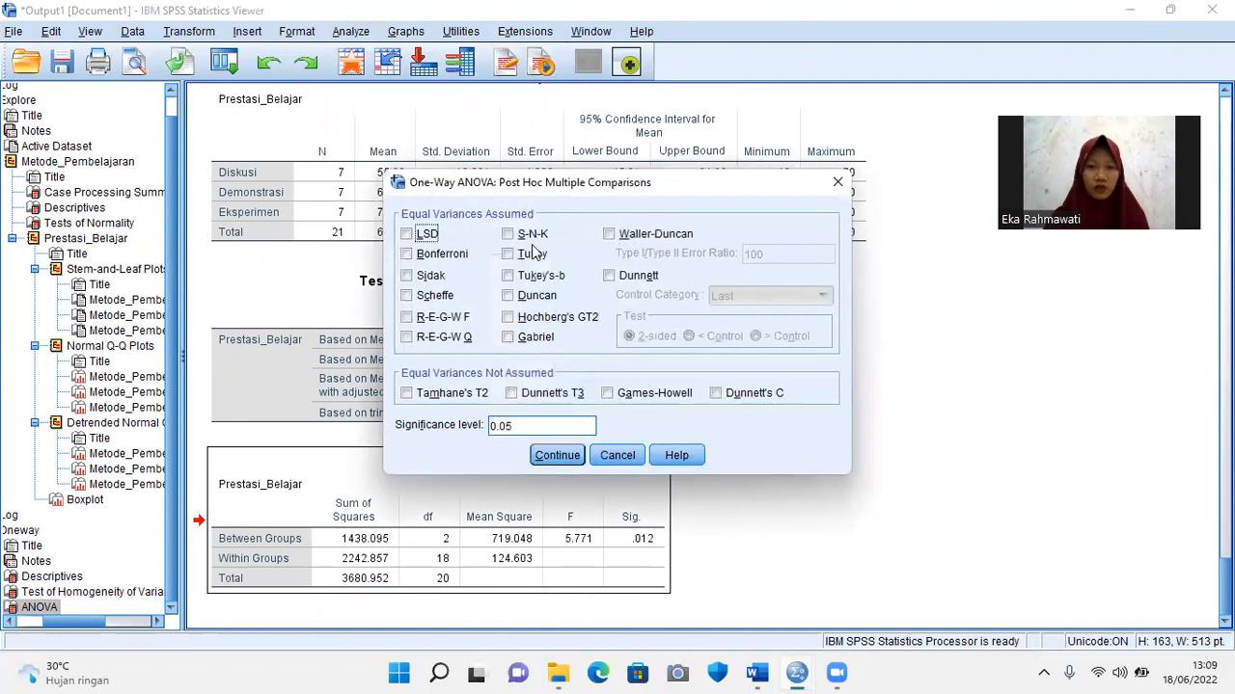
pyautogui.click(509, 254)
pyautogui.click(557, 455)
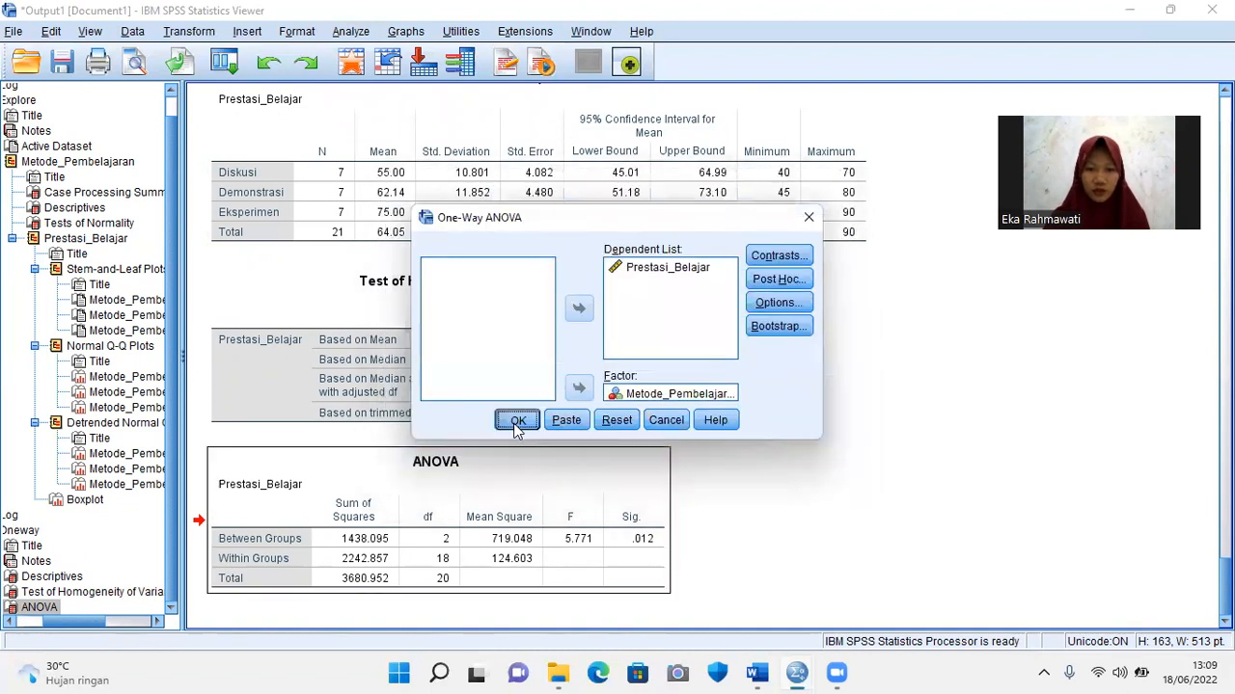
pyautogui.click(517, 422)
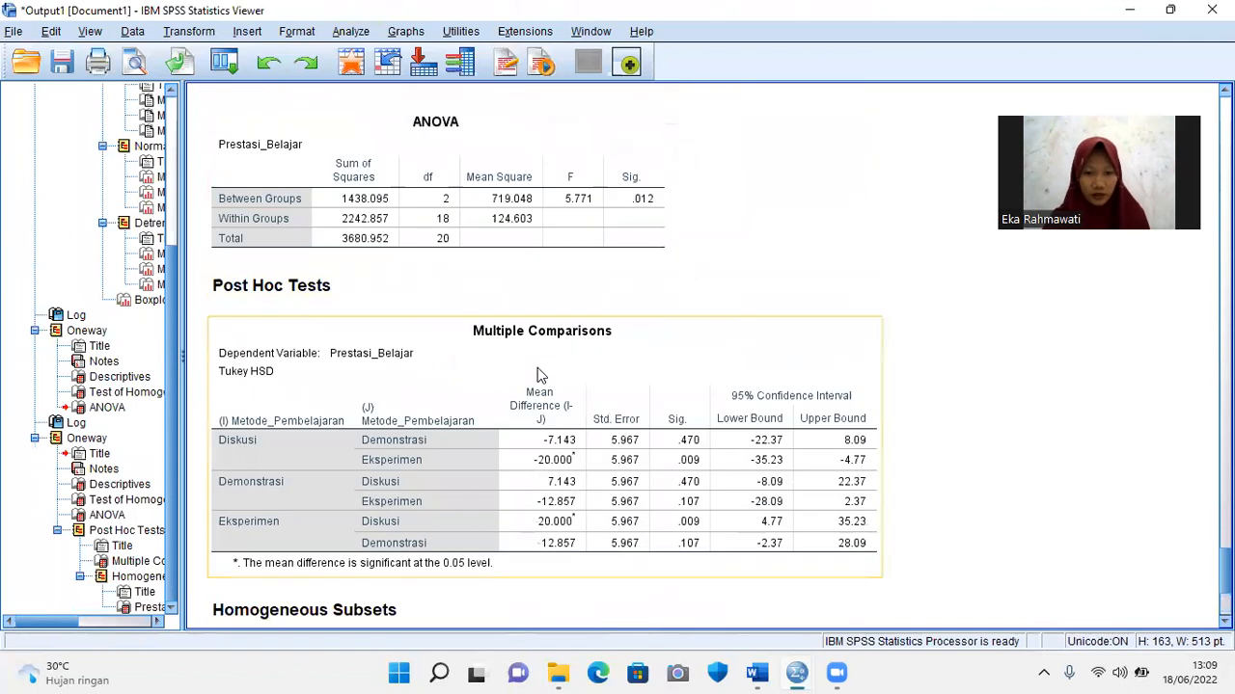
# - Examine the mean differences and significance values in the Tukey HSD Multiple Comparisons table, along with the Homogeneous Subsets table
pyautogui.click(537, 377)
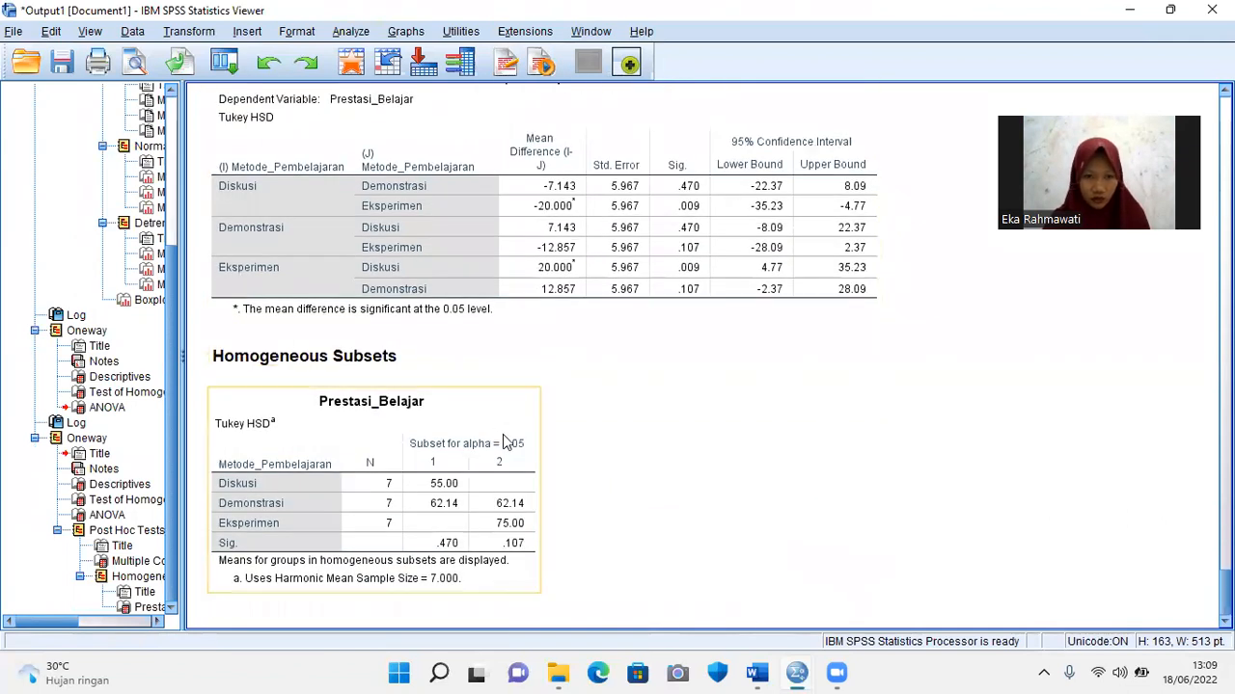
pyautogui.scroll(3, 540, 381)
pyautogui.click(562, 355)
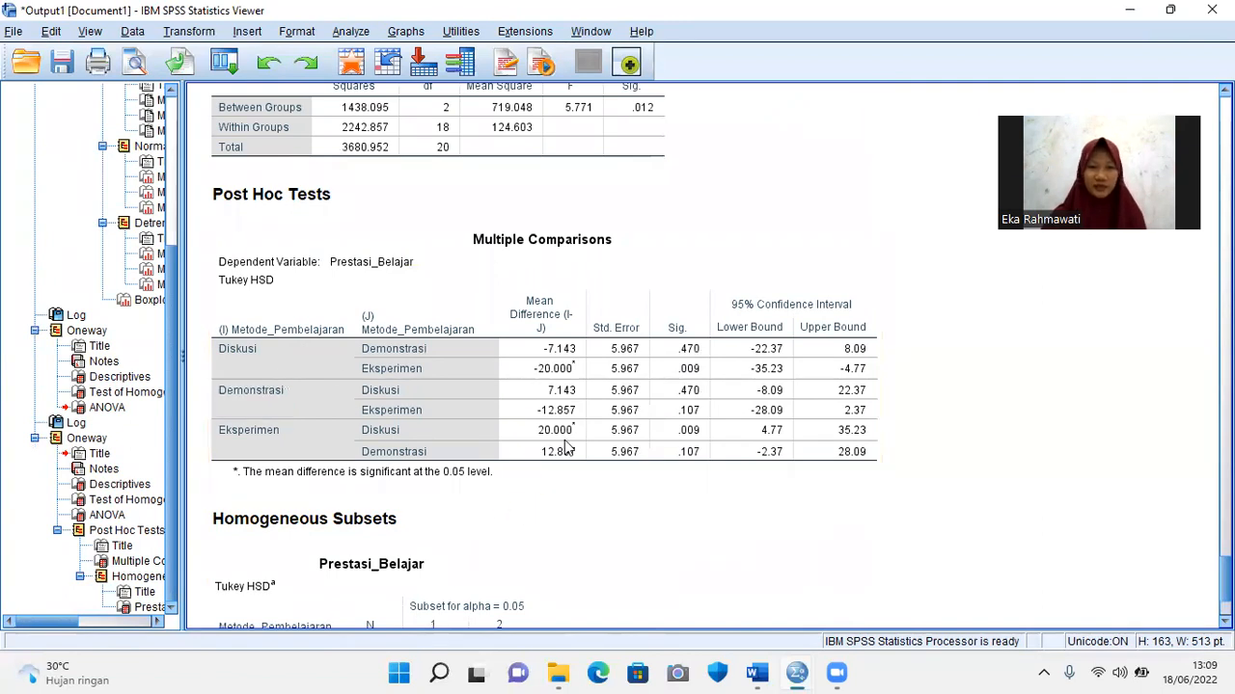
pyautogui.click(557, 276)
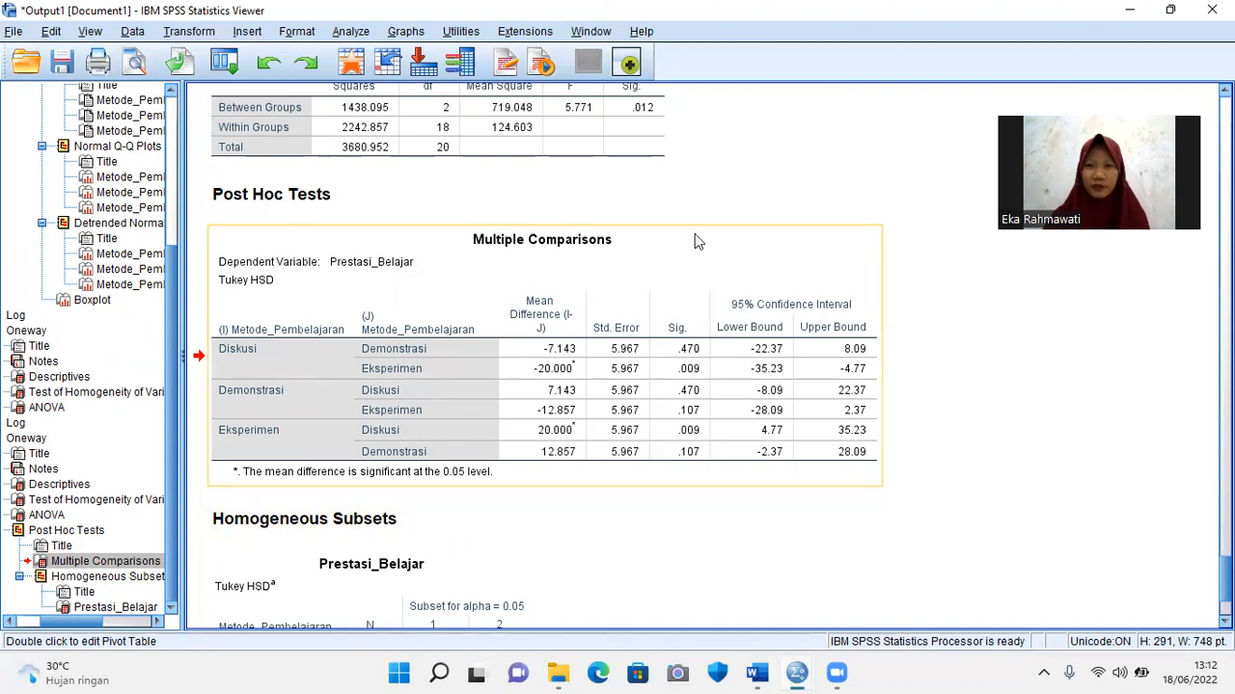
pyautogui.click(680, 33)
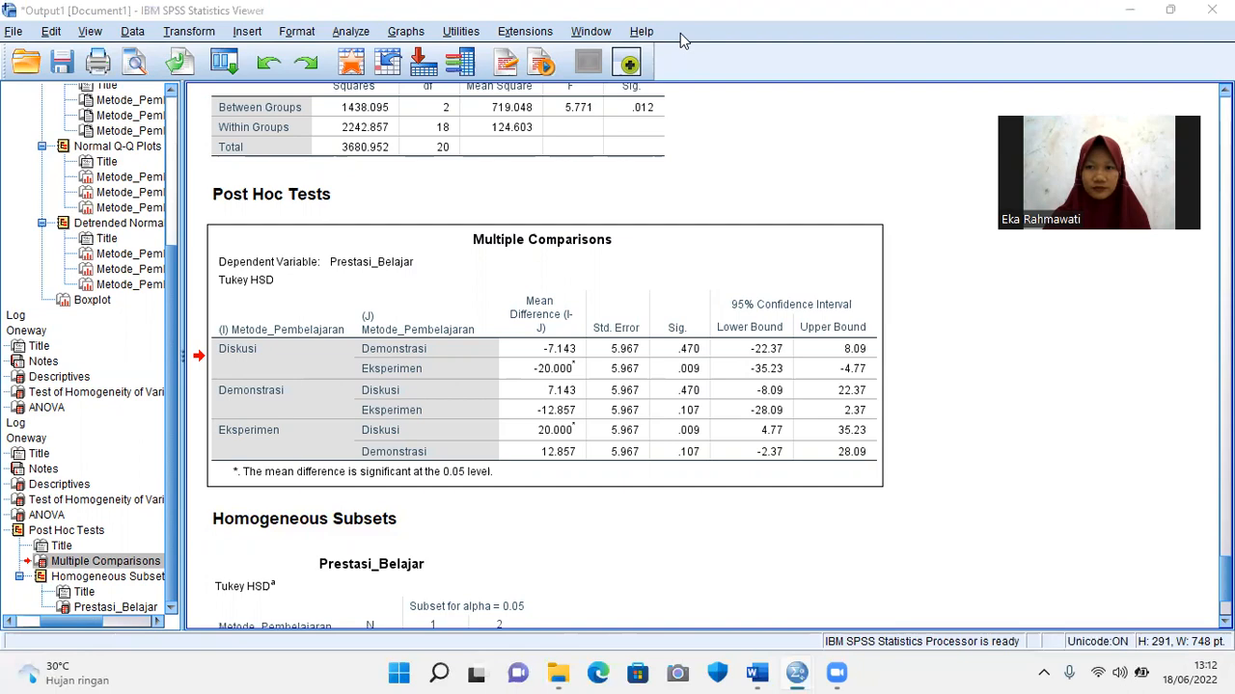